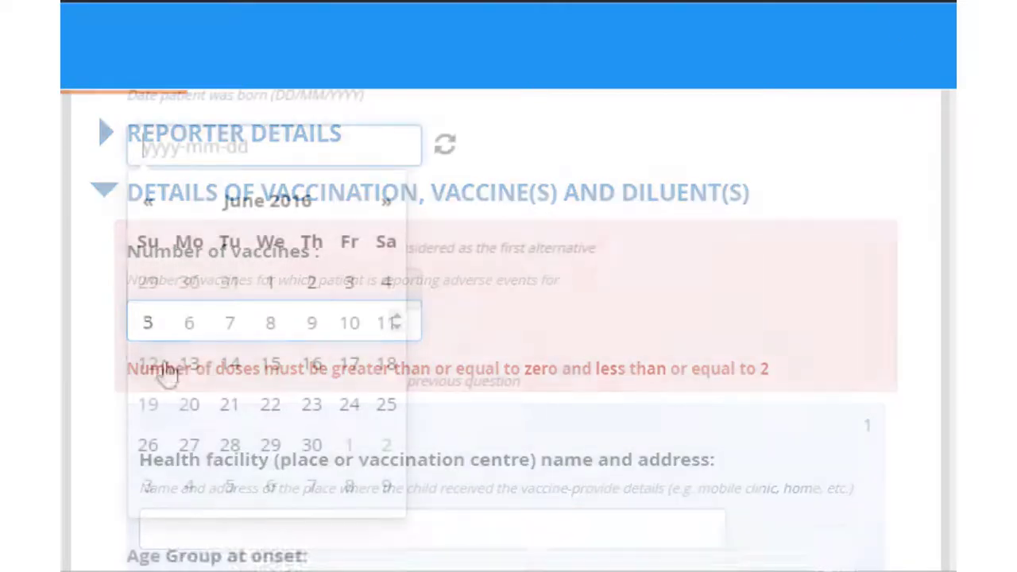
# Pick 12 June 2016 as the preview's date, then answer Serious Yes and then No
pyautogui.click(152, 370)
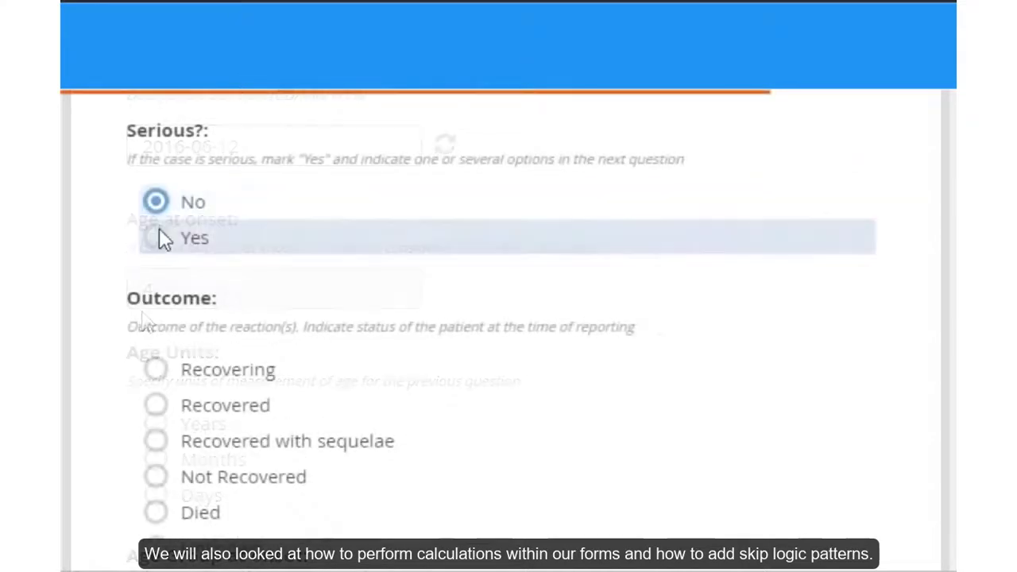
pyautogui.click(159, 233)
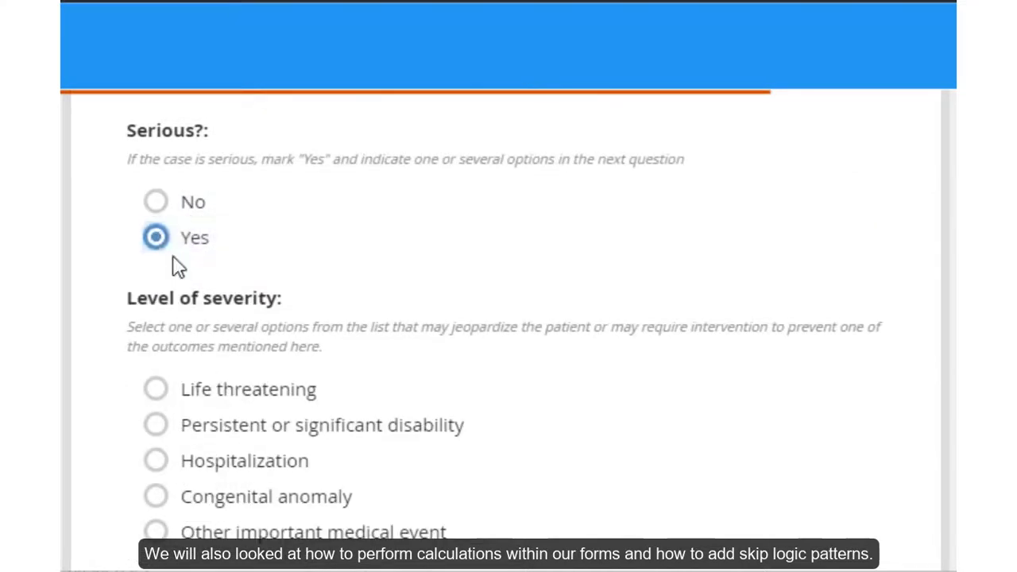
pyautogui.click(157, 203)
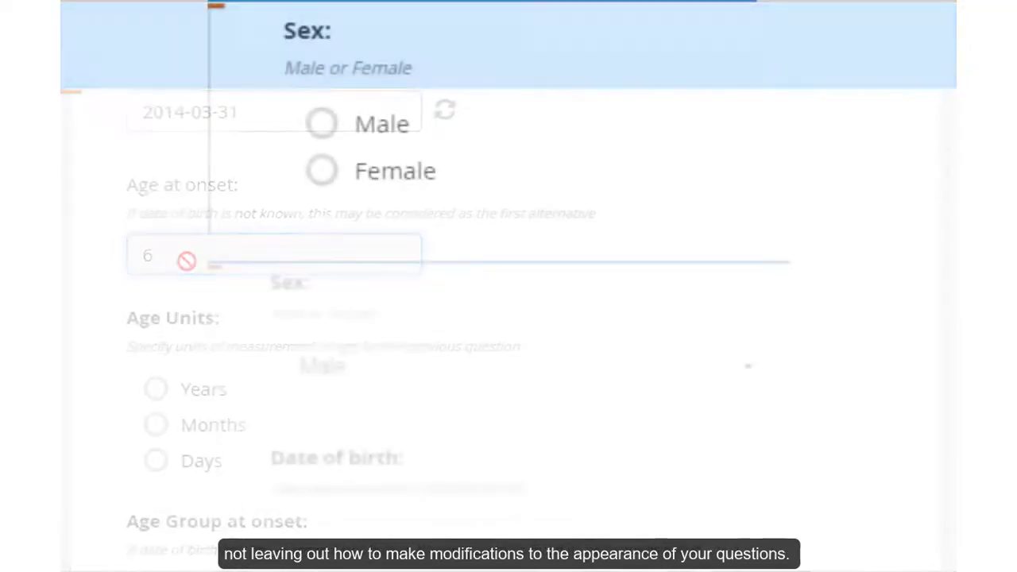
# Toggle both Sex questions between Male and Female, ending on Male in each
pyautogui.click(342, 129)
pyautogui.click(747, 375)
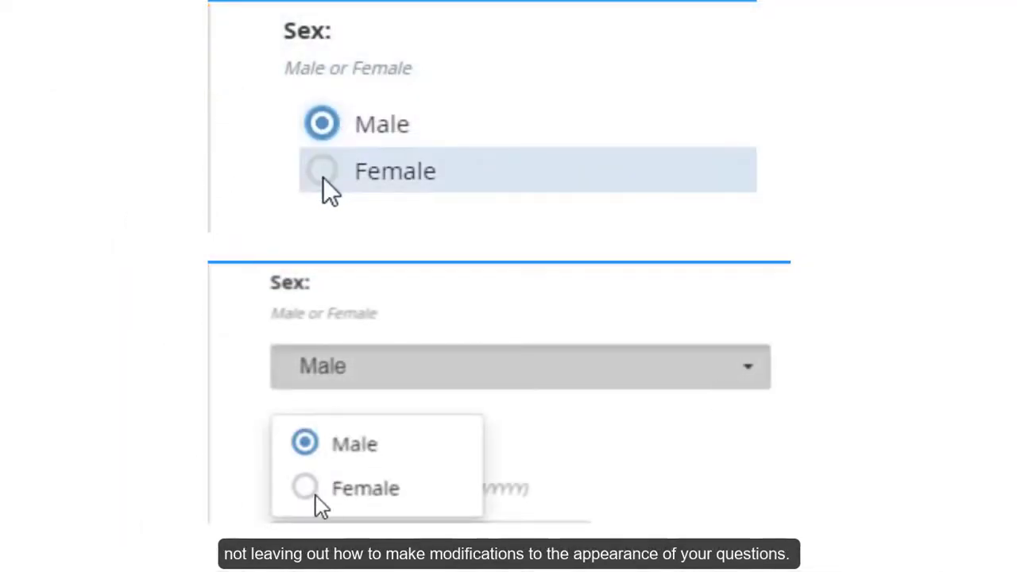
pyautogui.click(323, 177)
pyautogui.click(315, 501)
pyautogui.click(328, 127)
pyautogui.click(740, 373)
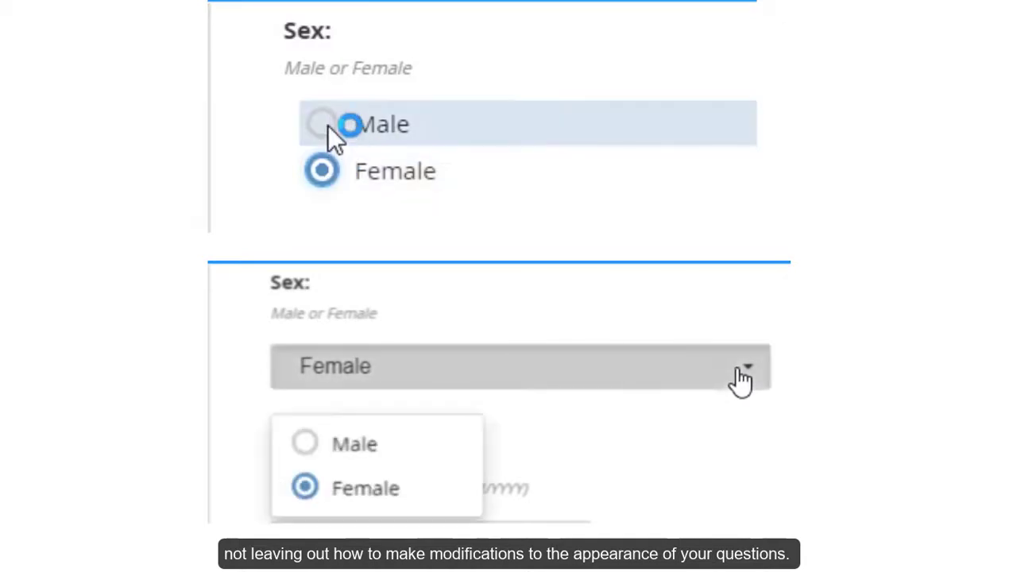
pyautogui.click(308, 445)
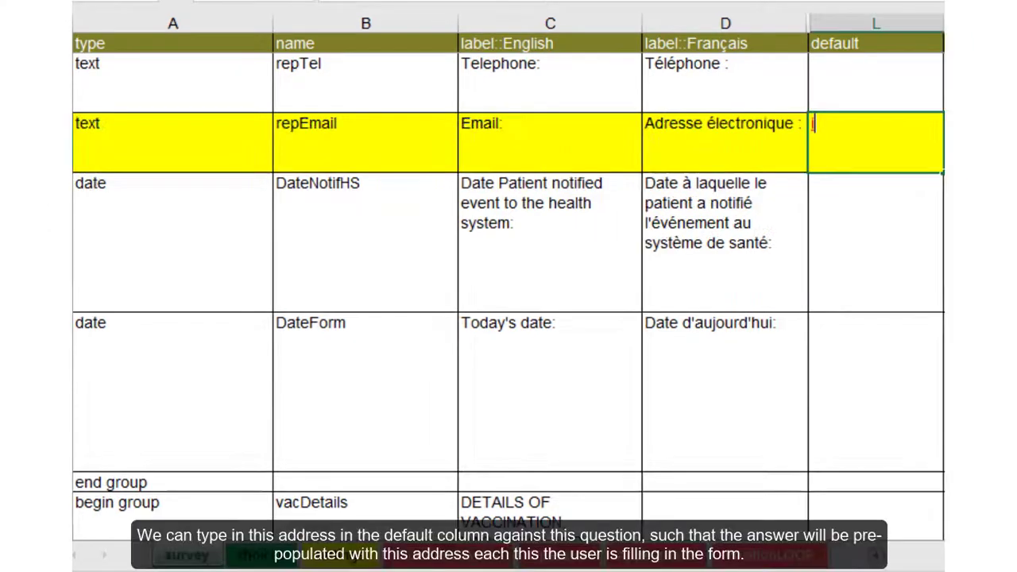
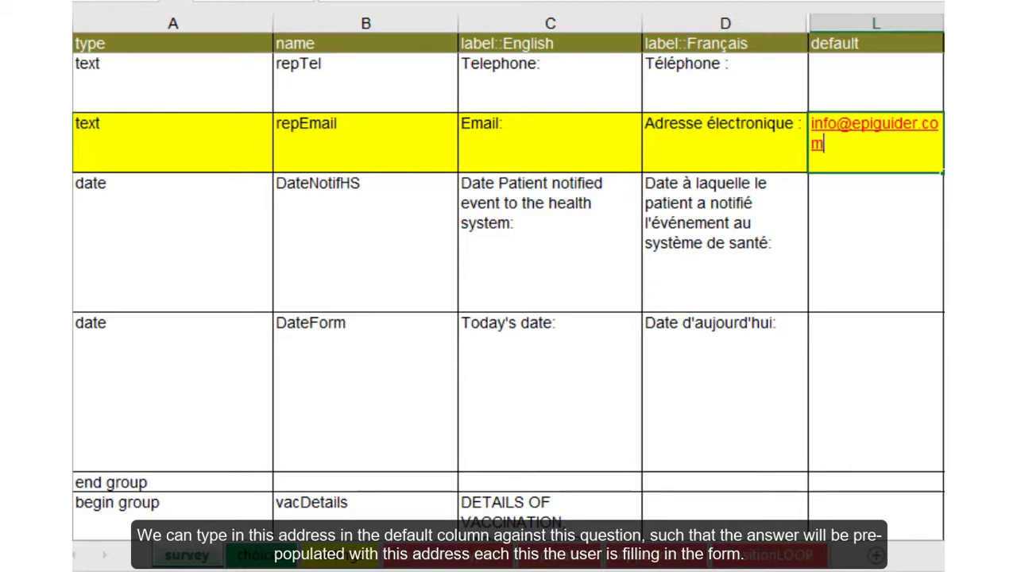
# Overwrite the preview's pre-filled Email answer with a browser-suggested address
pyautogui.moveTo(334, 267); pyautogui.dragTo(154, 275)
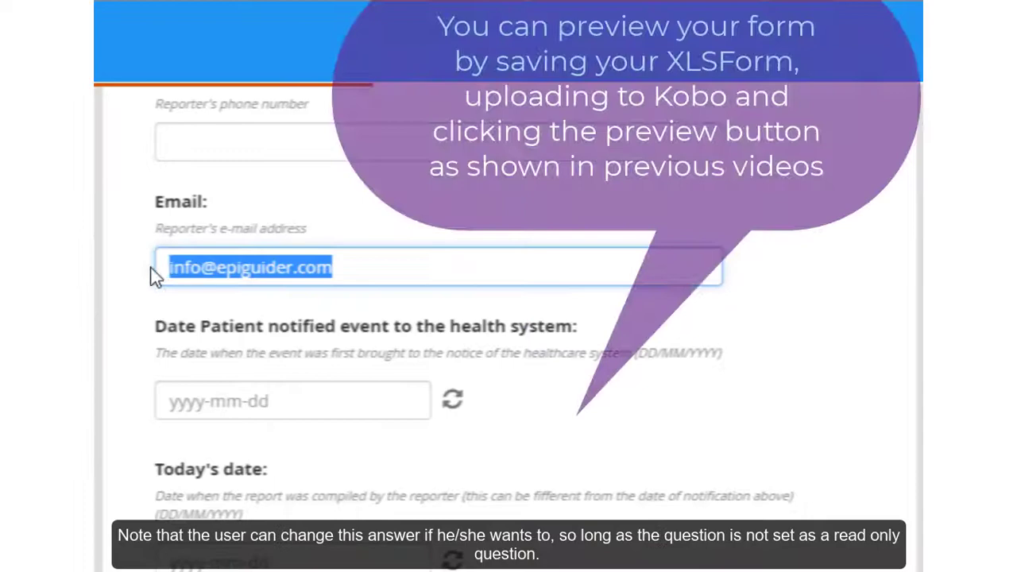
pyautogui.write('ng')
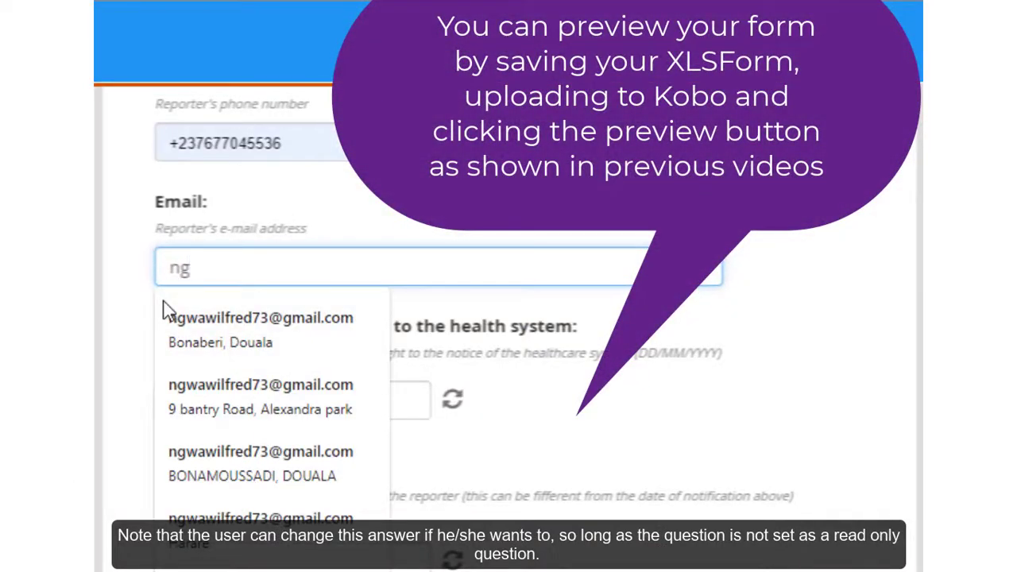
pyautogui.click(277, 322)
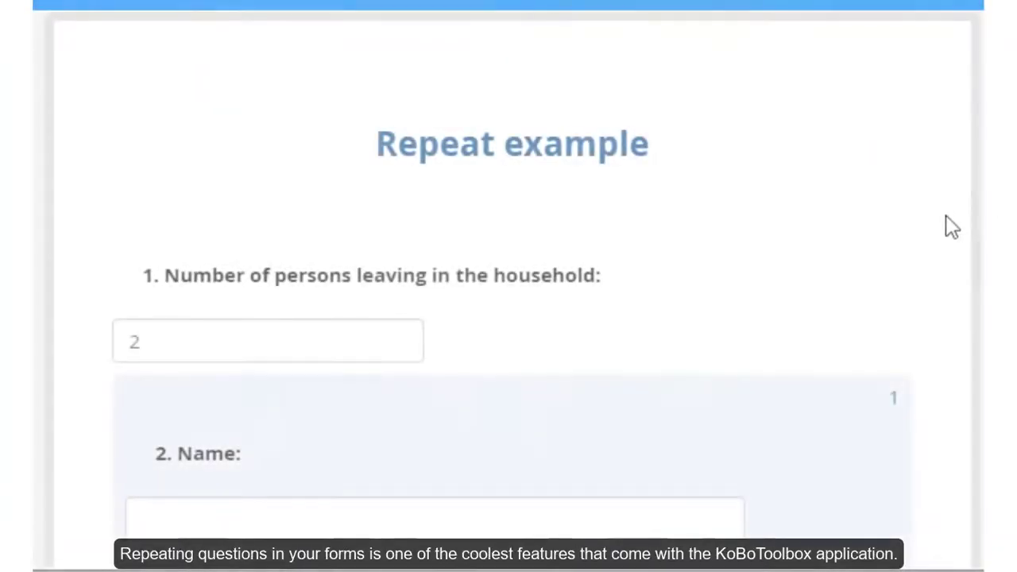
# Add another person's repeat group below the last one in the Repeat example preview
pyautogui.scroll(-2, 951, 225)
pyautogui.scroll(-2, 951, 225)
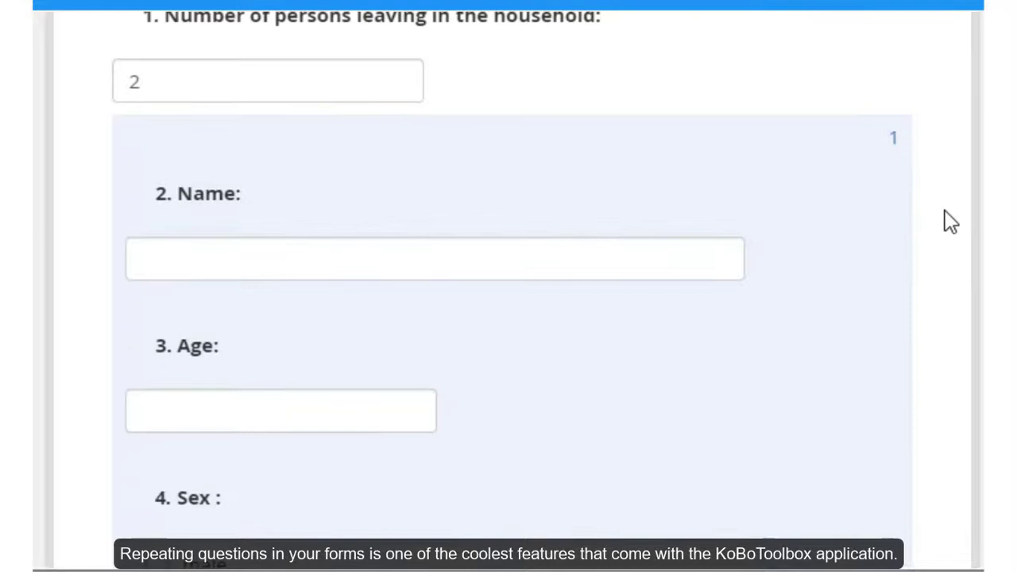
pyautogui.scroll(-5, 951, 223)
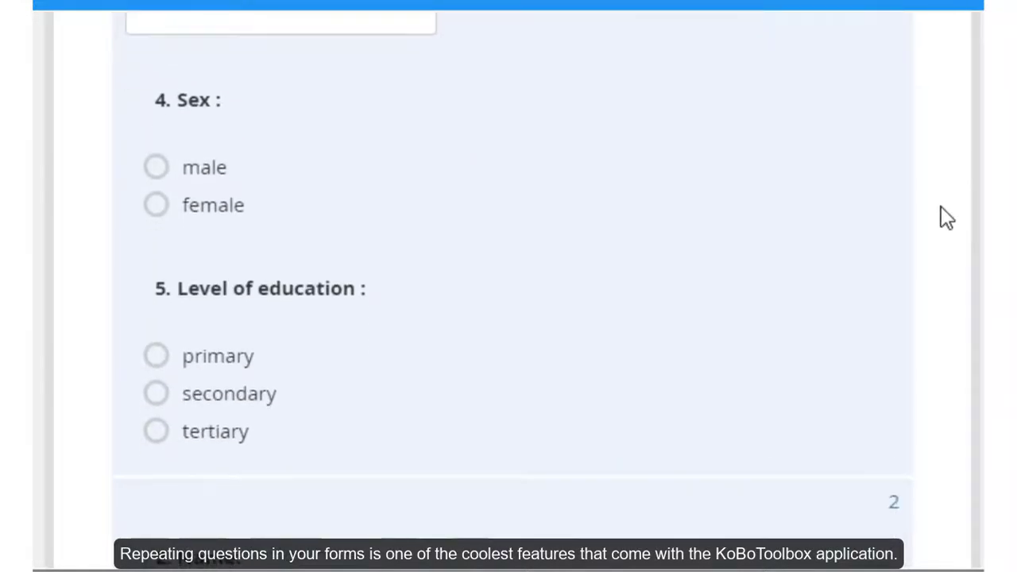
pyautogui.scroll(-6, 941, 209)
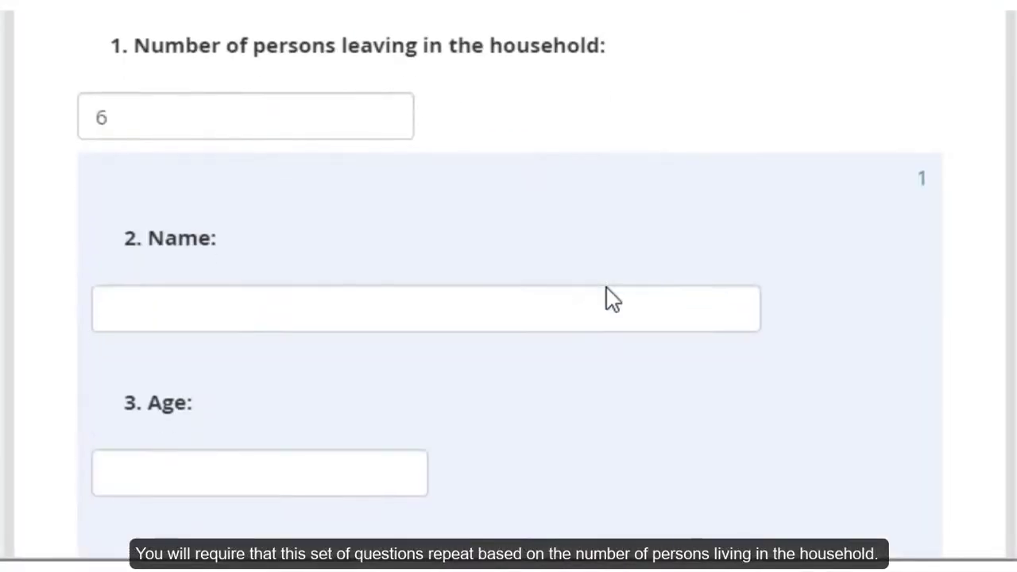
pyautogui.scroll(-20, 609, 288)
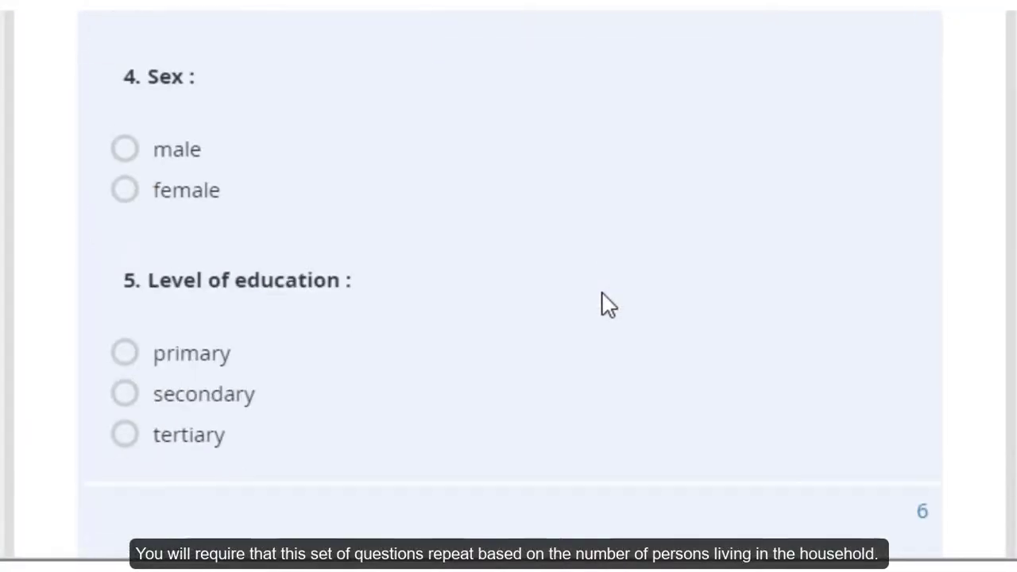
pyautogui.scroll(-2, 609, 304)
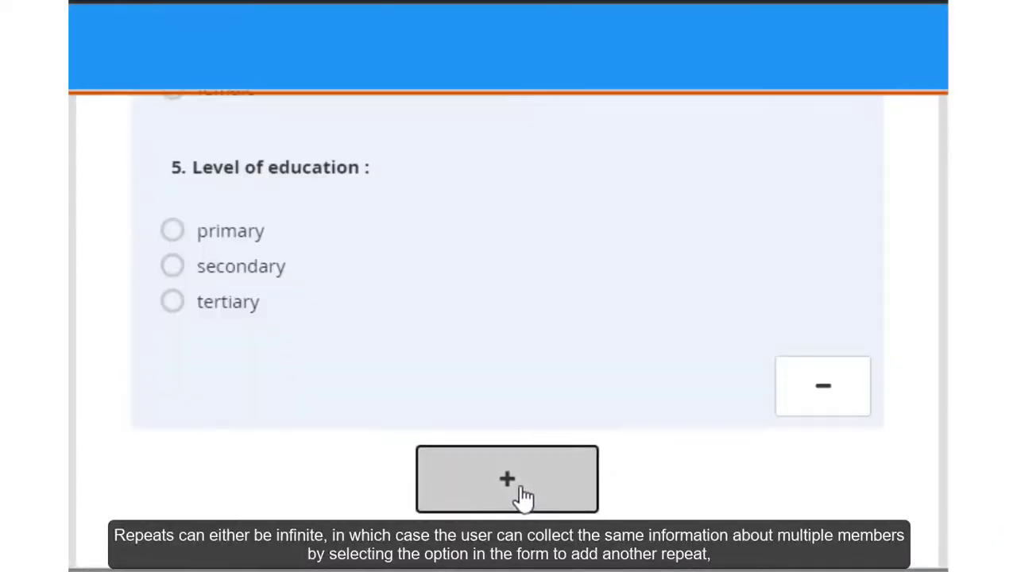
pyautogui.click(519, 498)
pyautogui.scroll(5, 797, 515)
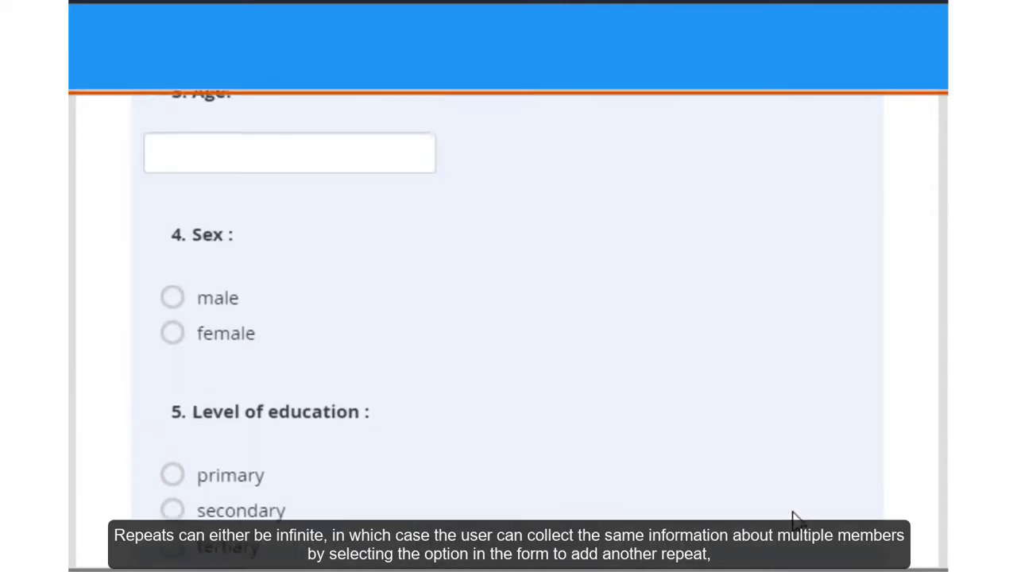
pyautogui.scroll(10, 796, 517)
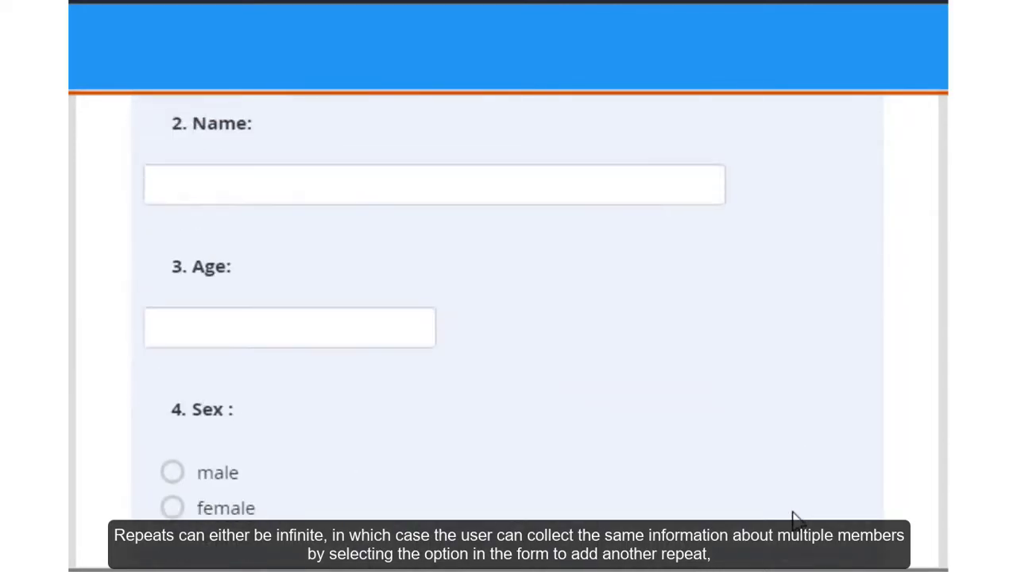
pyautogui.scroll(8, 797, 516)
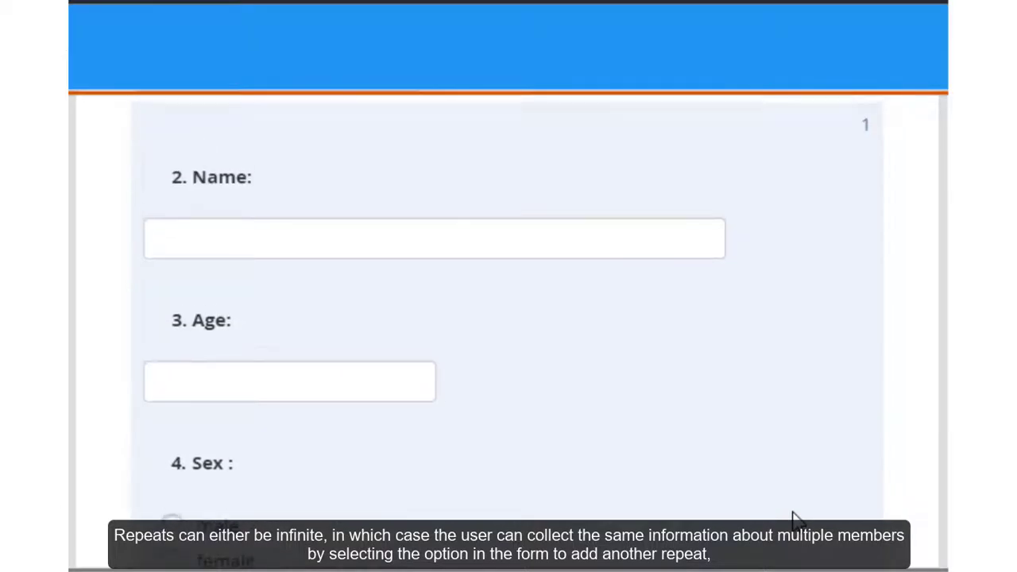
pyautogui.scroll(2, 797, 516)
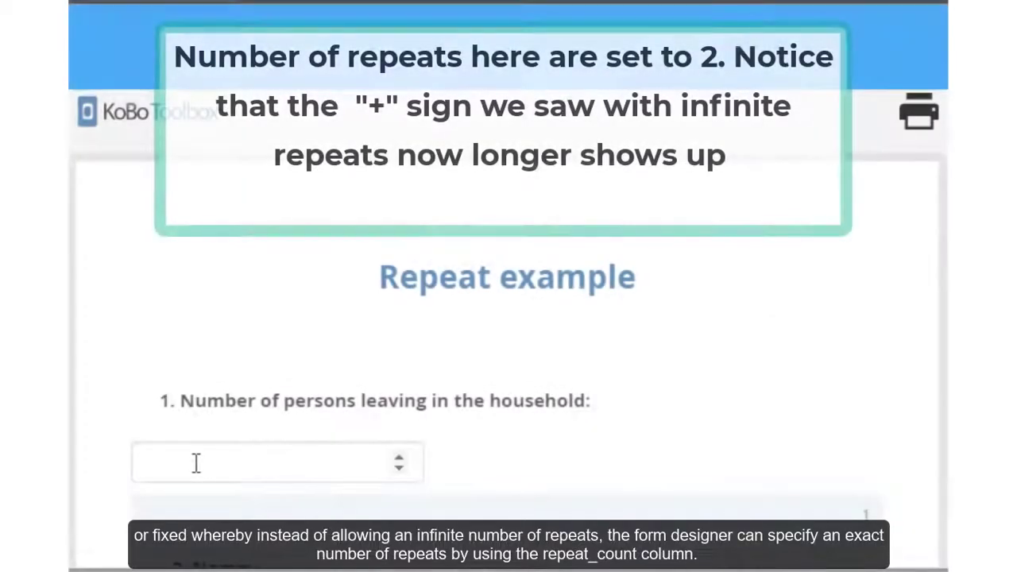
# Change the household persons answer in the preview from 1 to 2
pyautogui.click(196, 464)
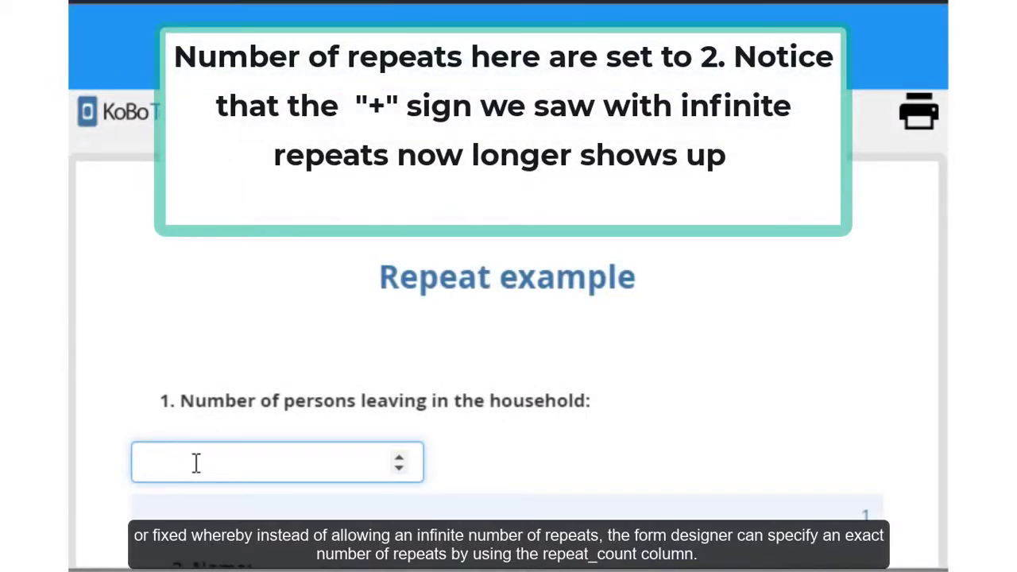
pyautogui.write('3')
pyautogui.scroll(-4, 509, 358)
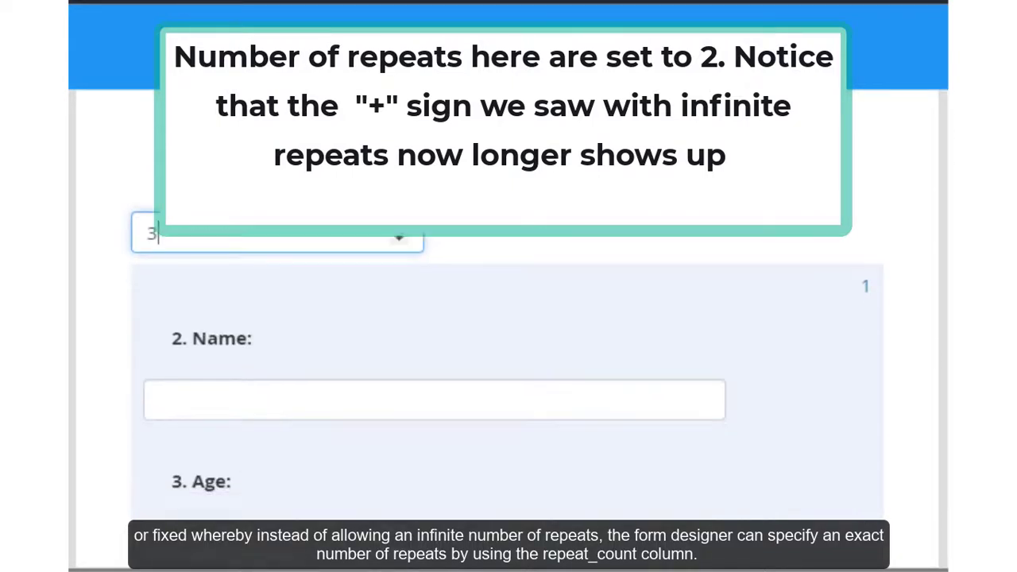
pyautogui.scroll(-7, 509, 357)
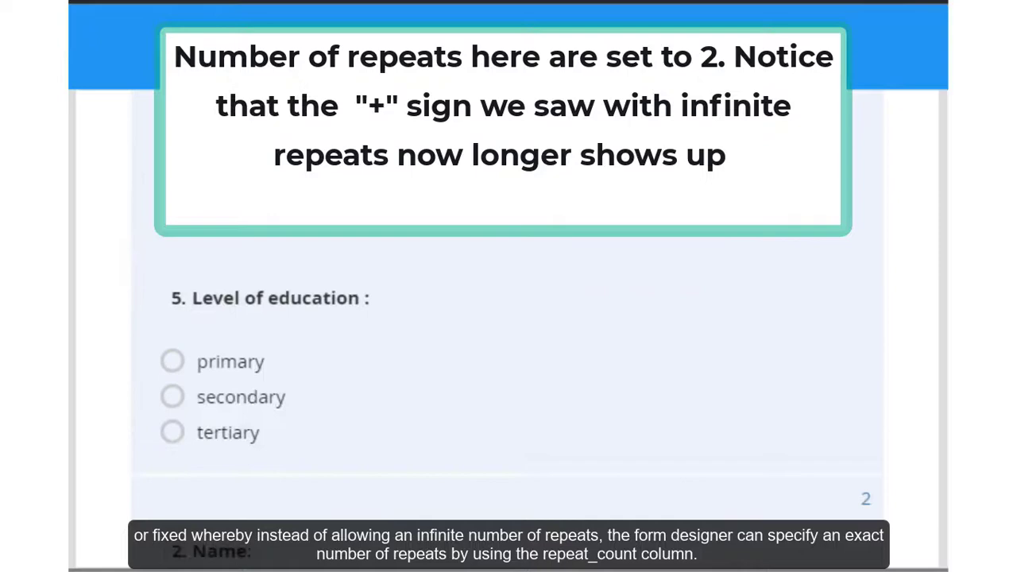
pyautogui.scroll(-6, 508, 358)
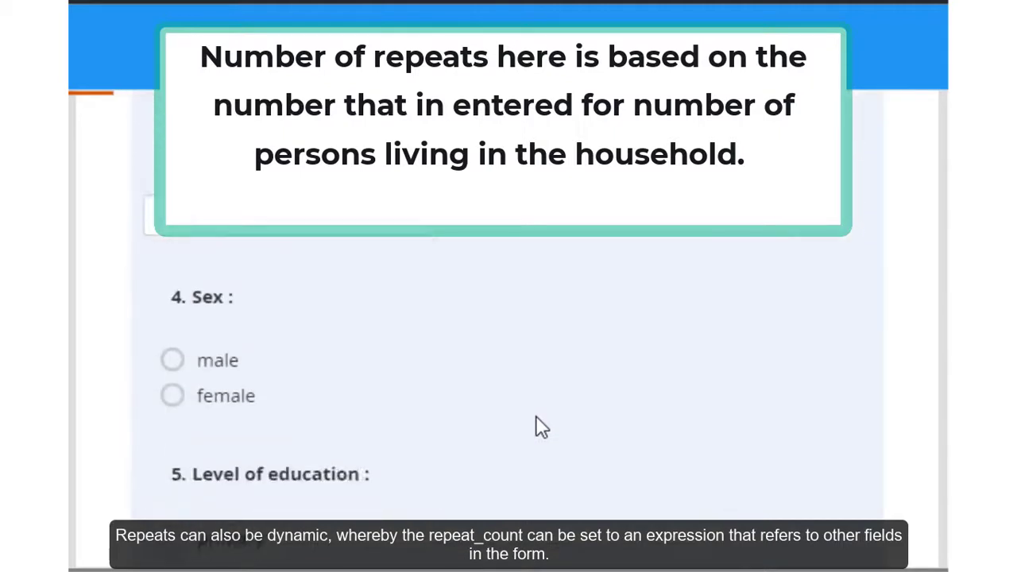
pyautogui.scroll(10, 536, 427)
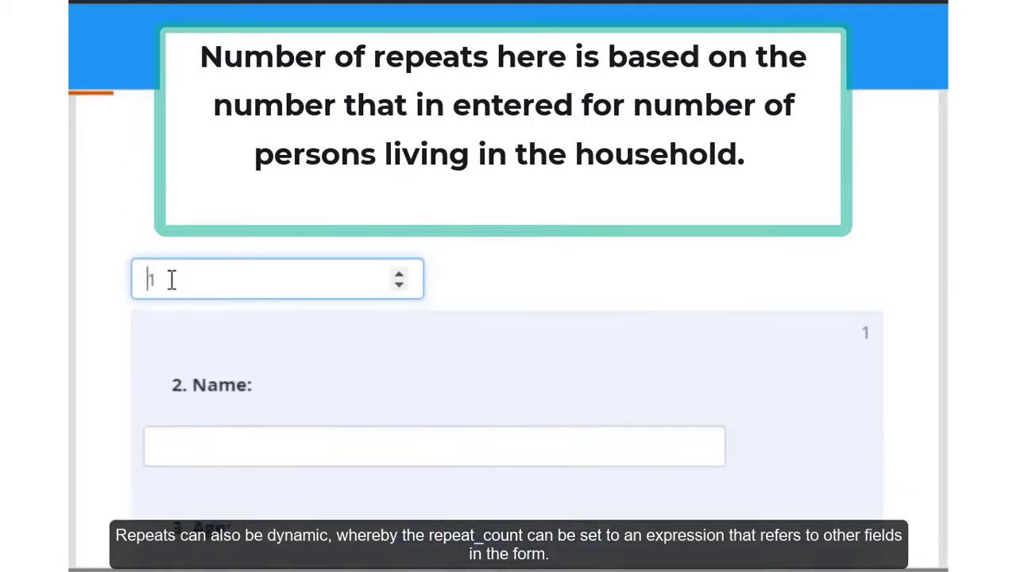
pyautogui.moveTo(170, 279); pyautogui.dragTo(133, 279)
pyautogui.write('2')
pyautogui.scroll(-10, 877, 279)
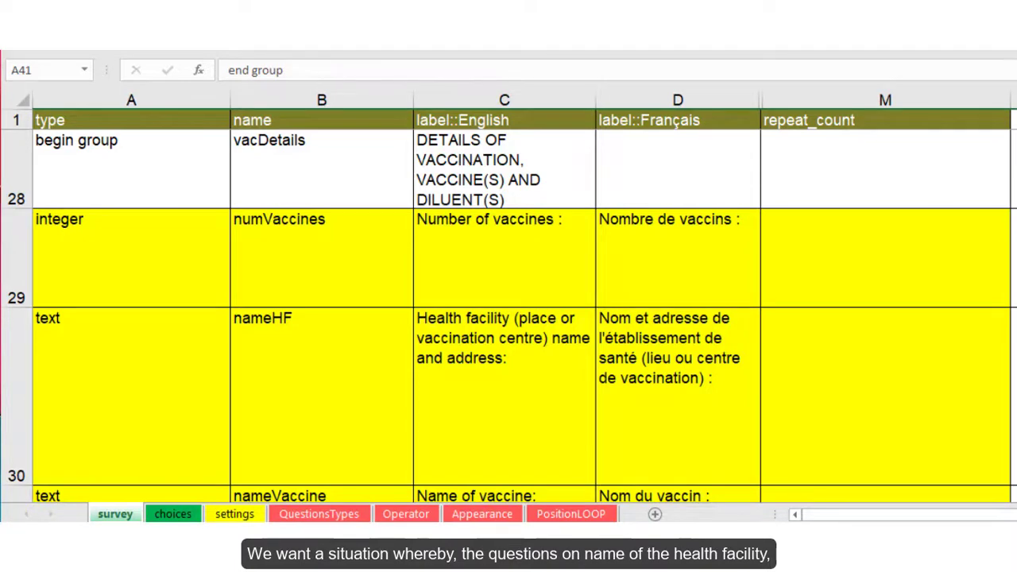
pyautogui.scroll(-2, 509, 310)
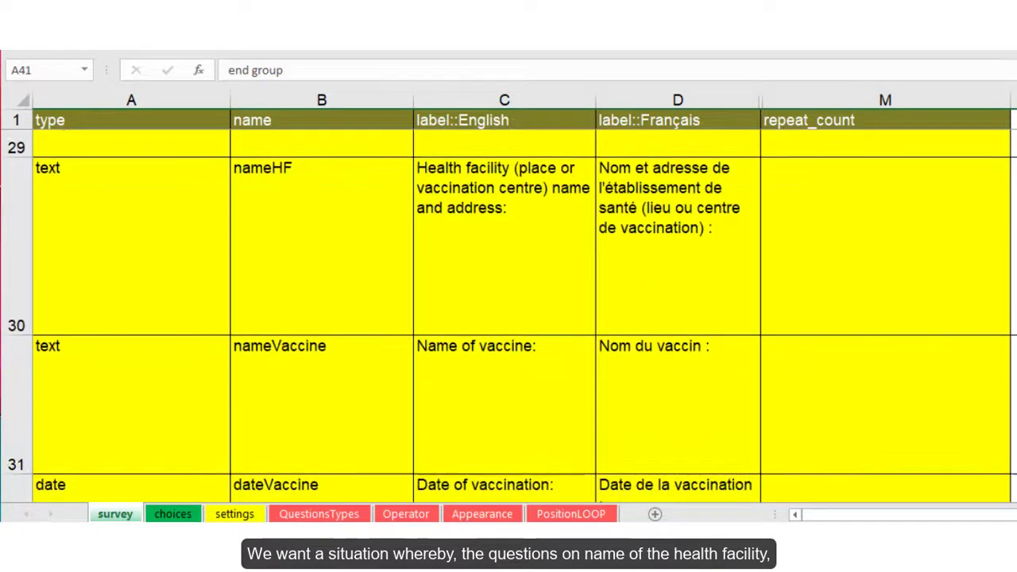
pyautogui.scroll(-2, 509, 316)
pyautogui.scroll(-1, 509, 316)
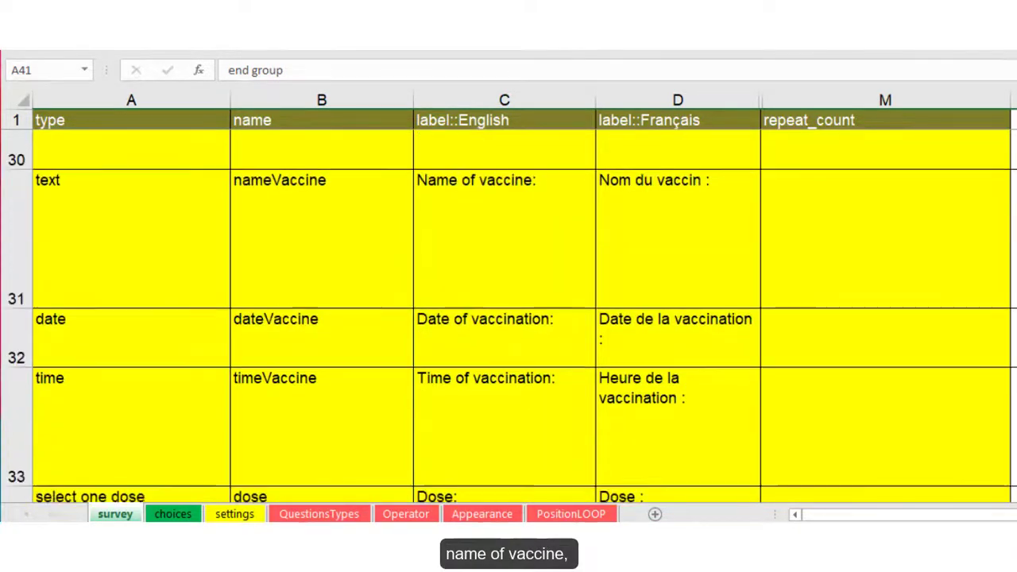
pyautogui.scroll(-4, 509, 316)
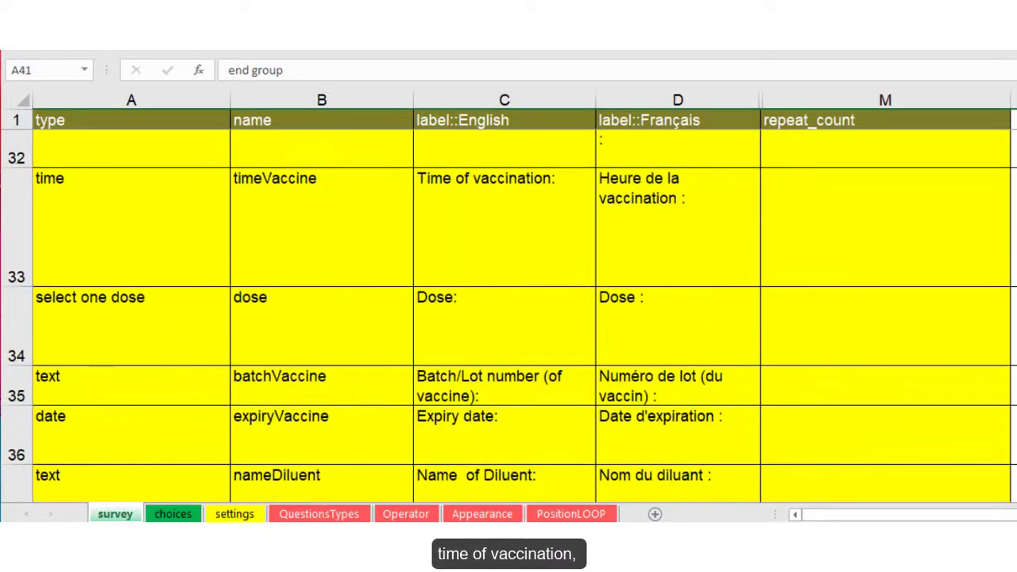
pyautogui.scroll(-3, 509, 316)
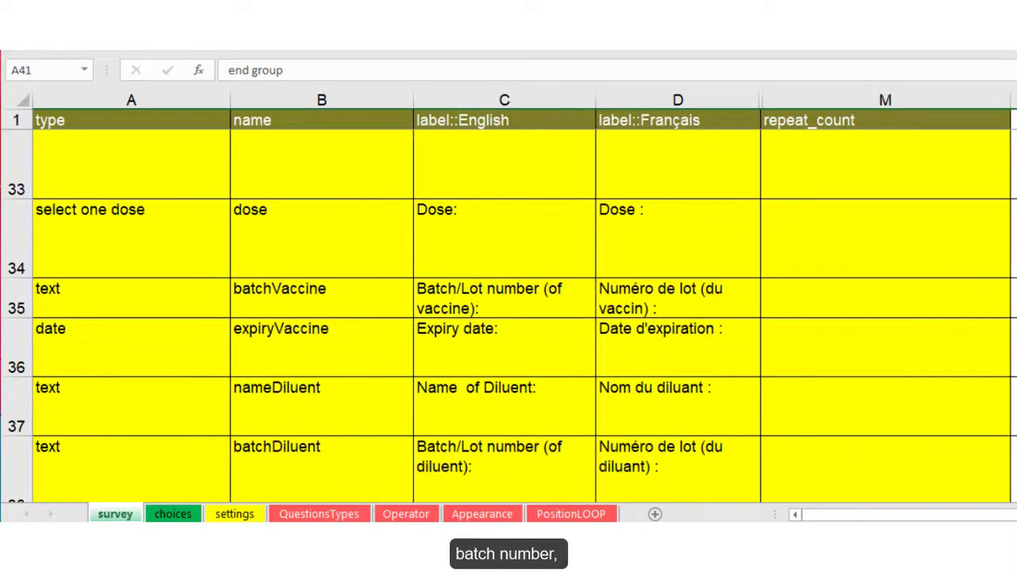
pyautogui.scroll(-1, 508, 316)
pyautogui.scroll(-1, 508, 316)
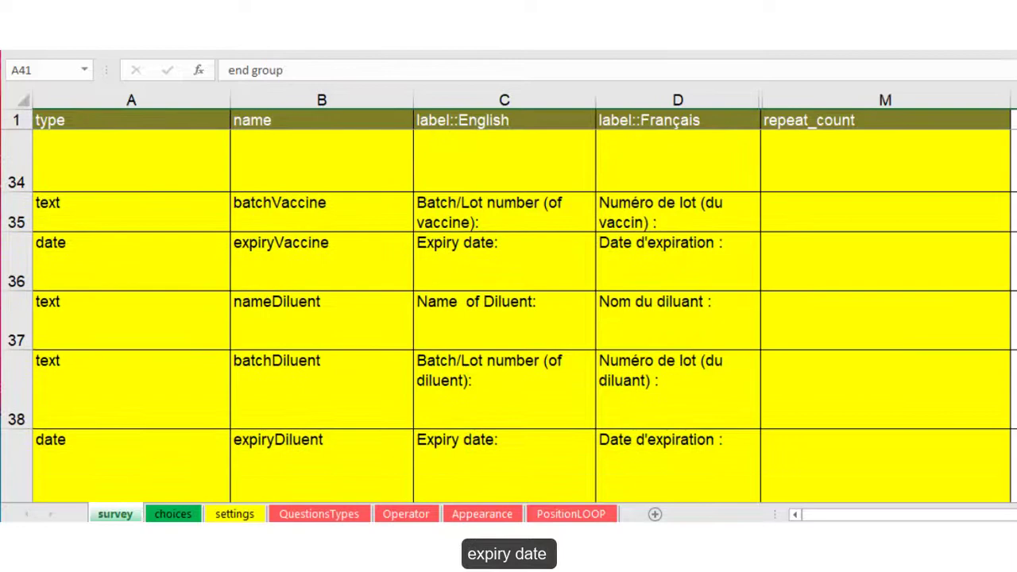
pyautogui.scroll(-1, 508, 316)
pyautogui.scroll(-1, 508, 317)
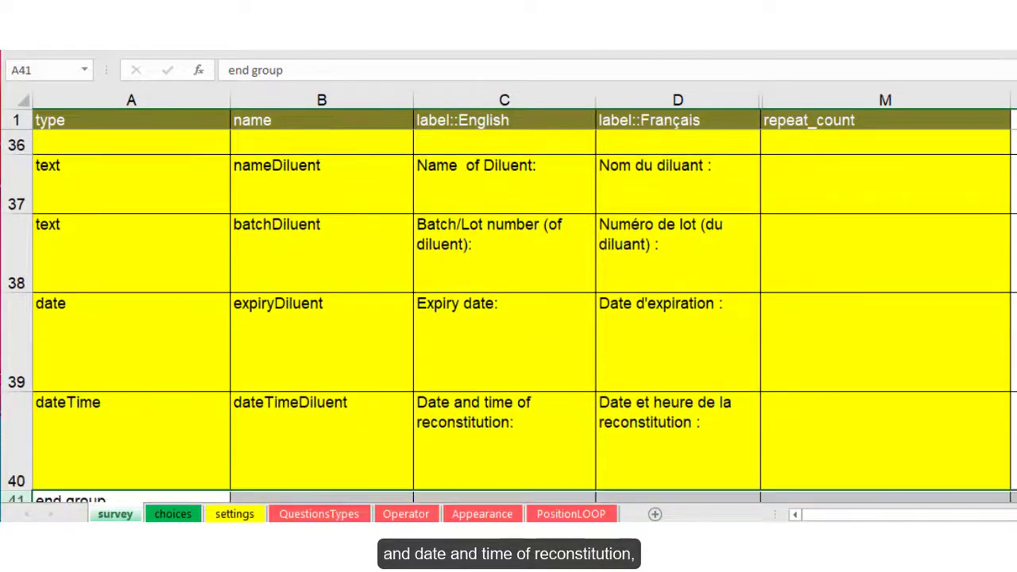
pyautogui.scroll(-1, 508, 317)
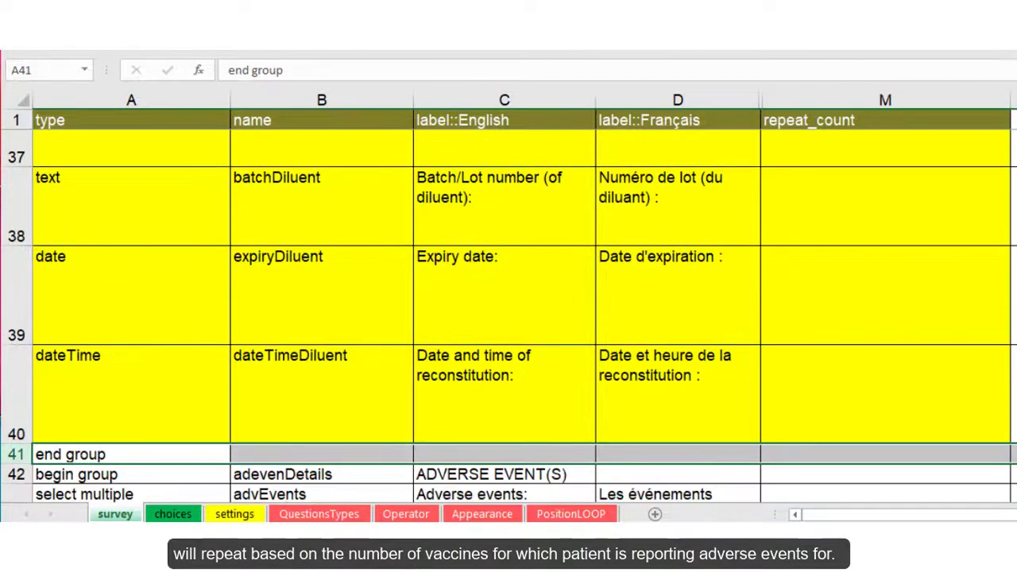
pyautogui.scroll(1, 509, 317)
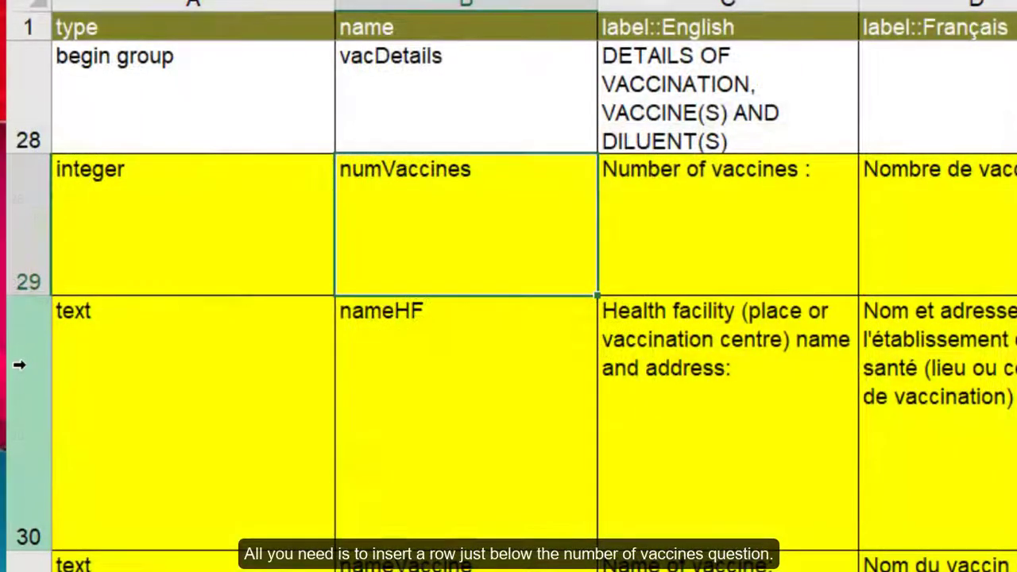
# Insert row 30 below numVaccines with type begin repeat and name vaccine_repeat
pyautogui.rightClick(26, 364)
pyautogui.click(89, 169)
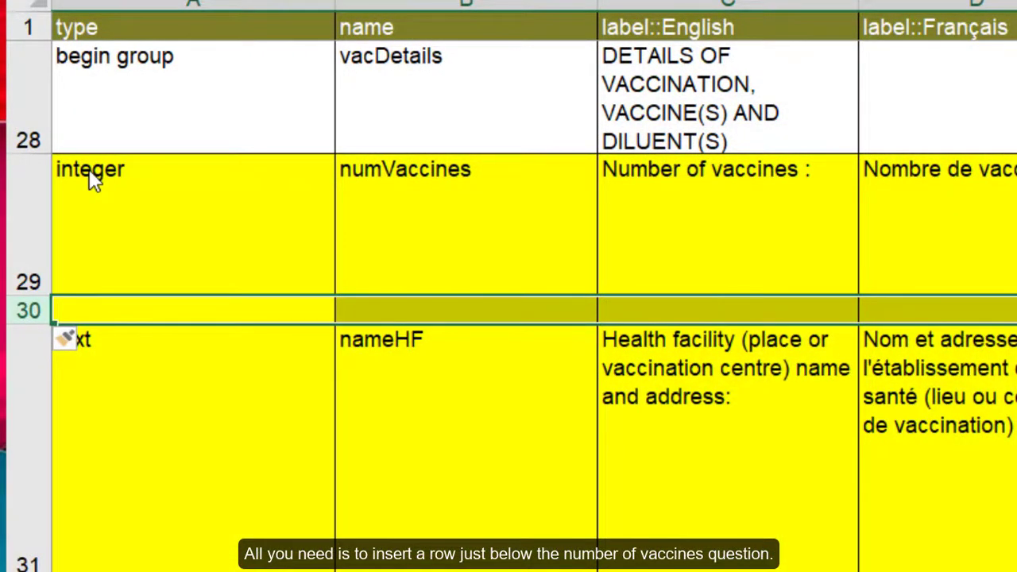
pyautogui.write('begin rep')
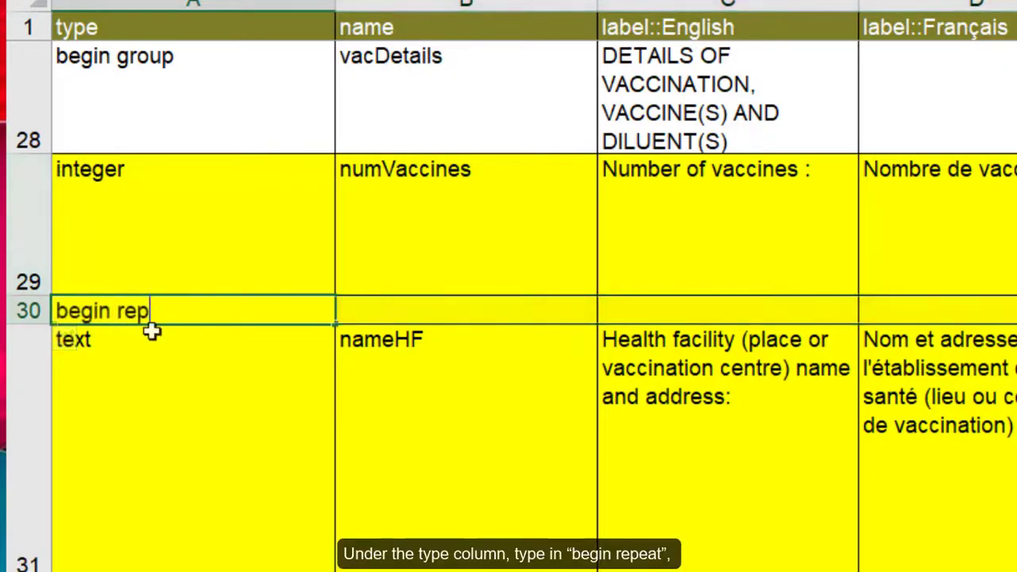
pyautogui.write('eat')
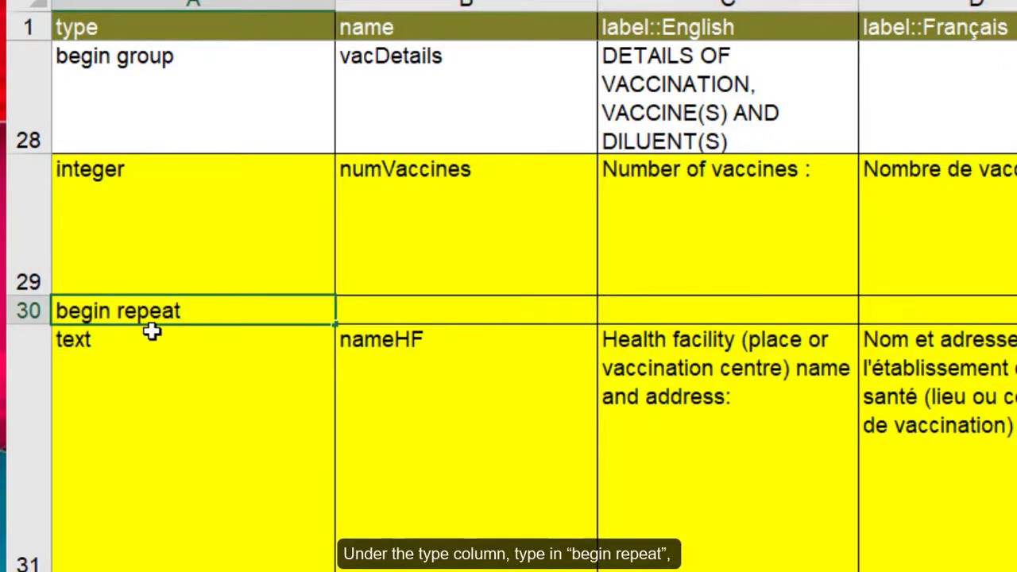
pyautogui.press('Return')
pyautogui.press('Tab')
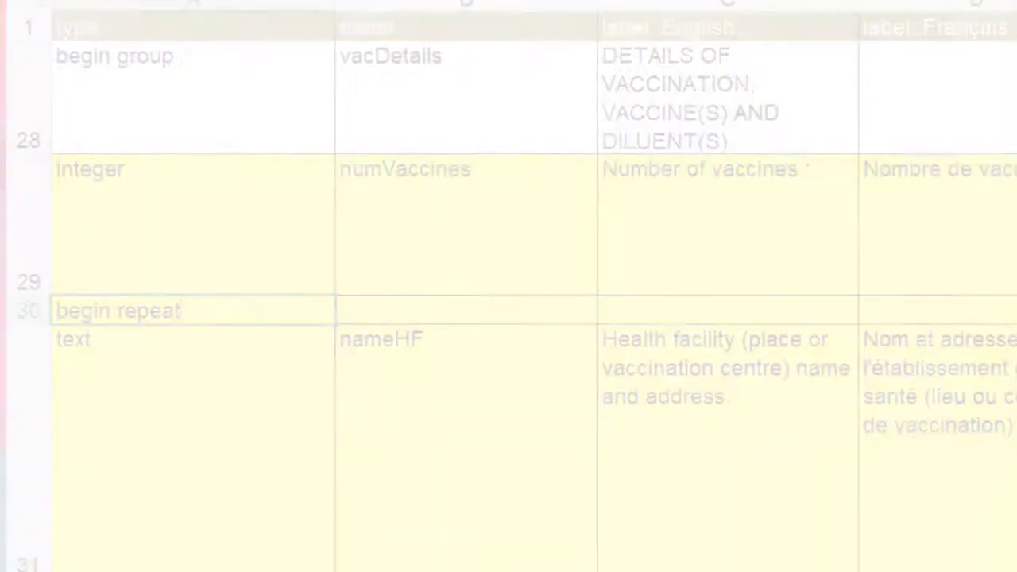
pyautogui.write('vaccine')
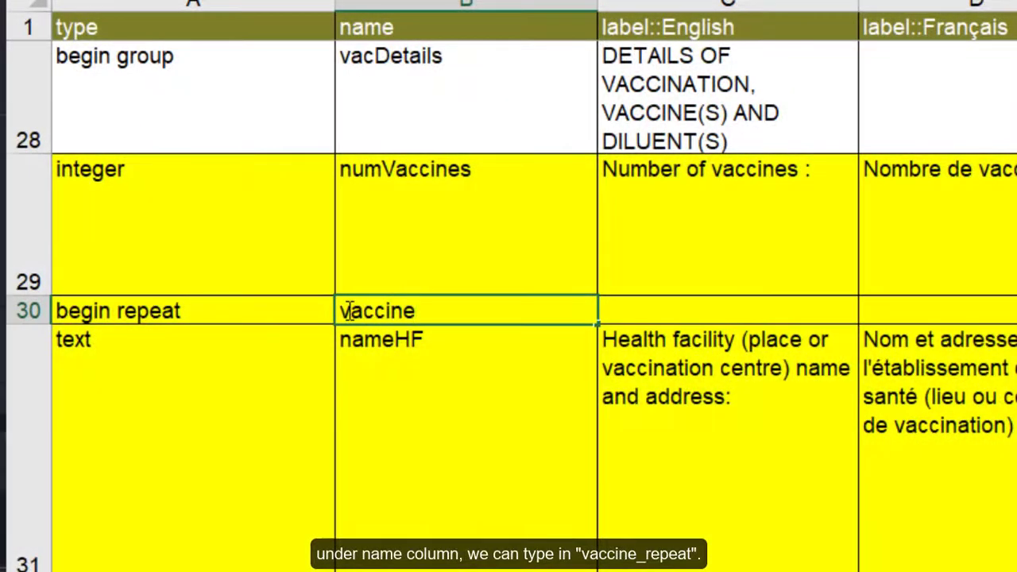
pyautogui.write('_repeat')
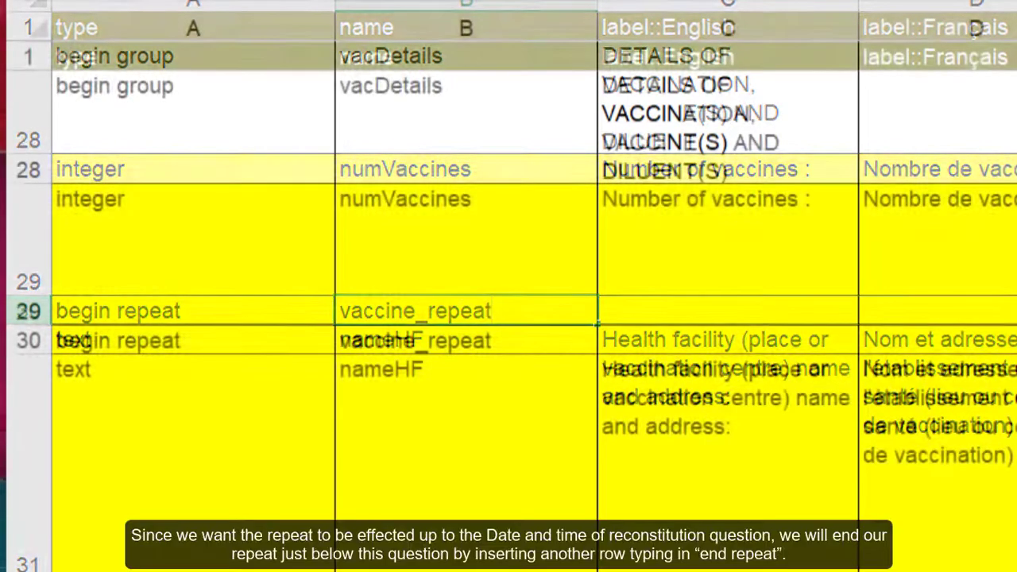
# Insert a new row 42 above end group and set its type to end repeat
pyautogui.scroll(-3, 508, 318)
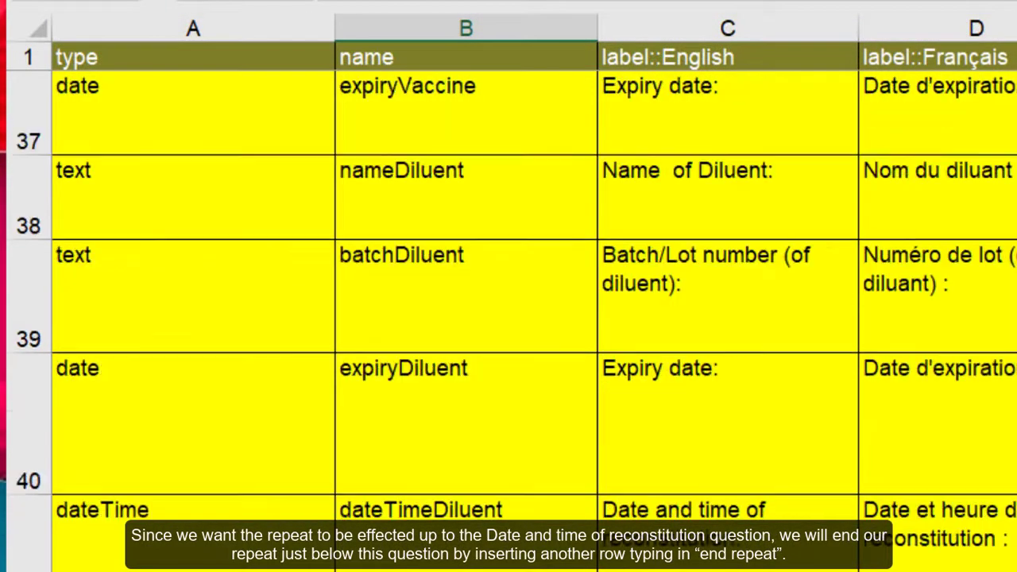
pyautogui.scroll(-1, 508, 318)
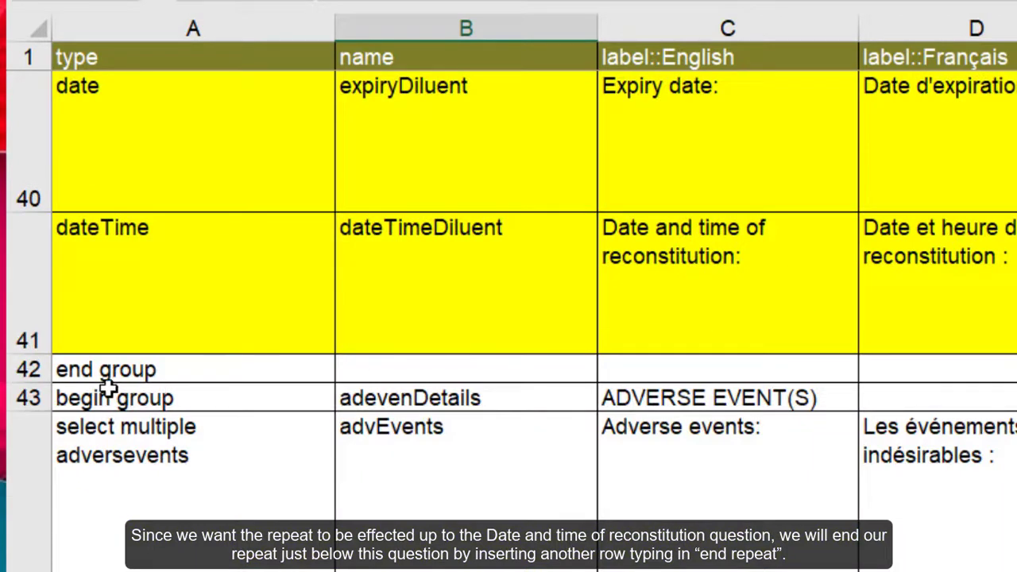
pyautogui.click(22, 368)
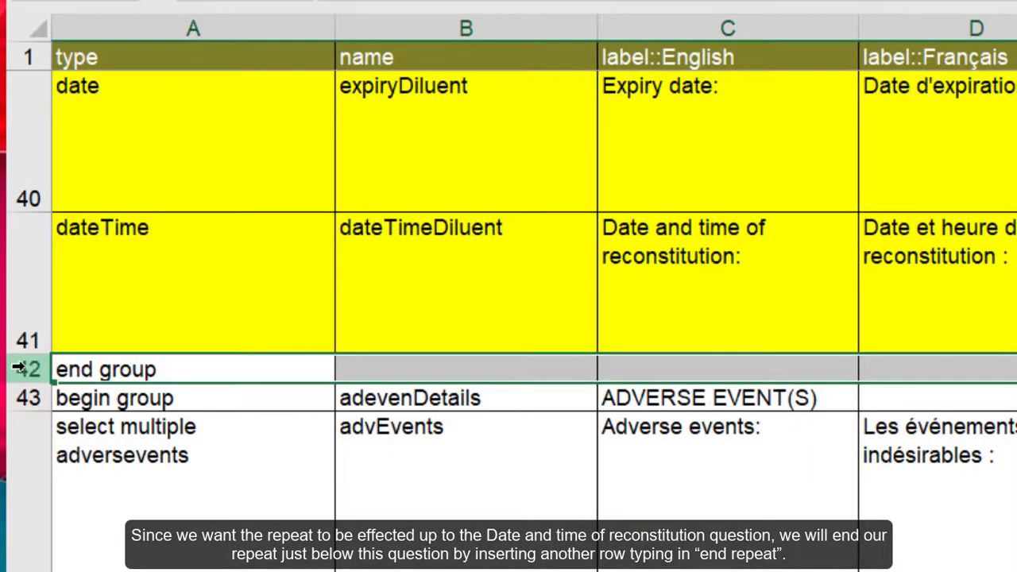
pyautogui.rightClick(23, 368)
pyautogui.click(72, 167)
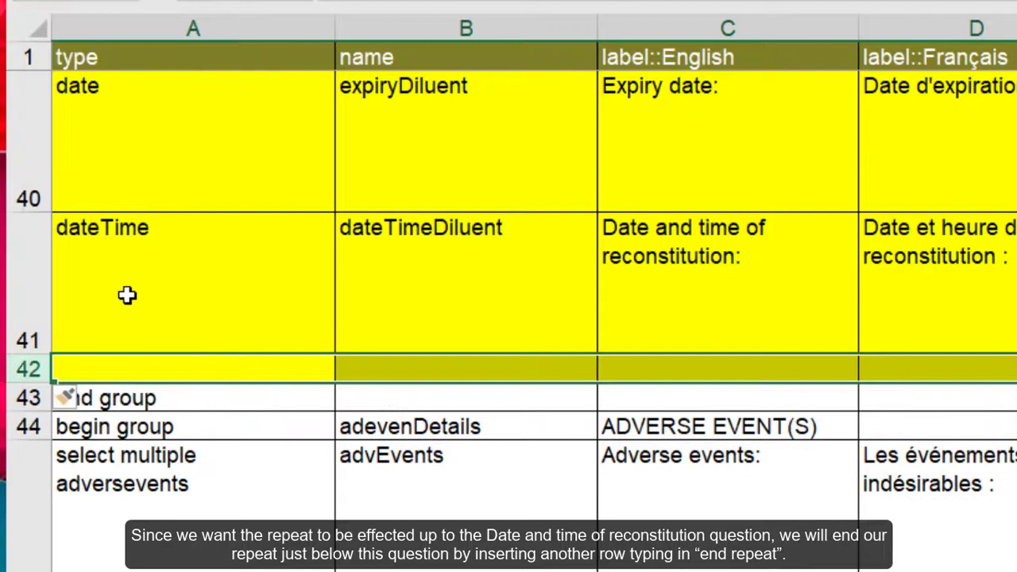
pyautogui.click(124, 367)
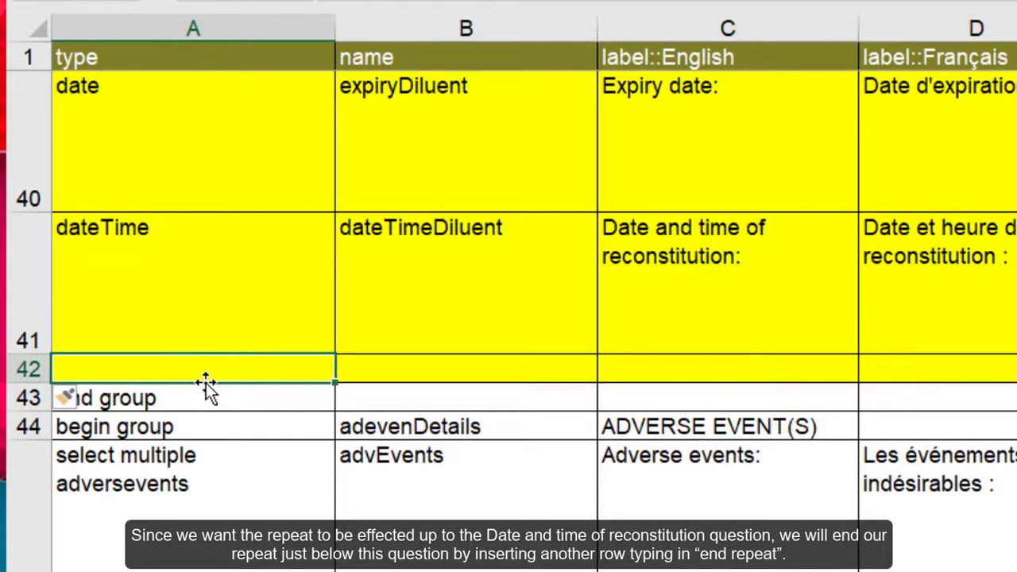
pyautogui.write('end')
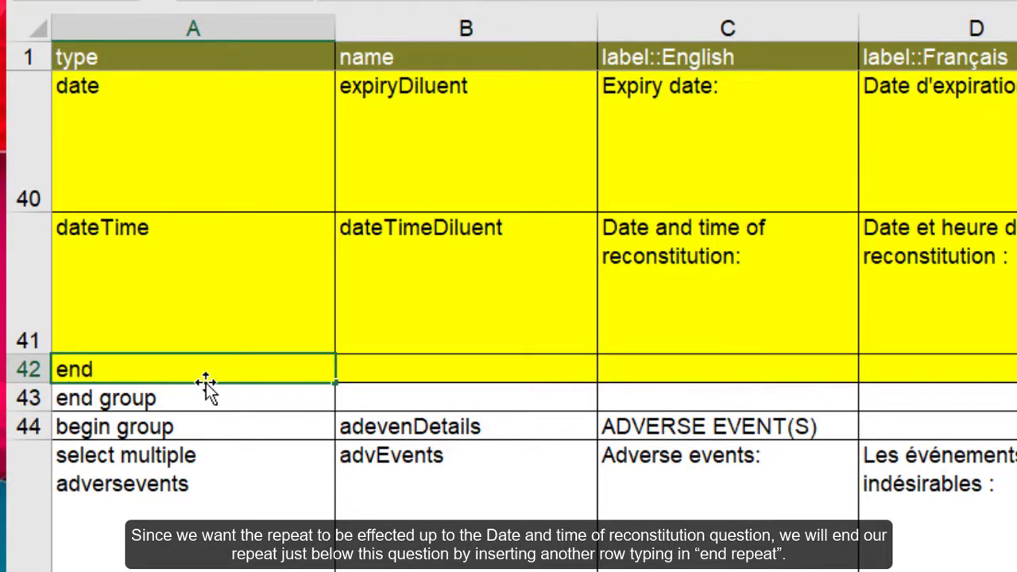
pyautogui.write(' repea')
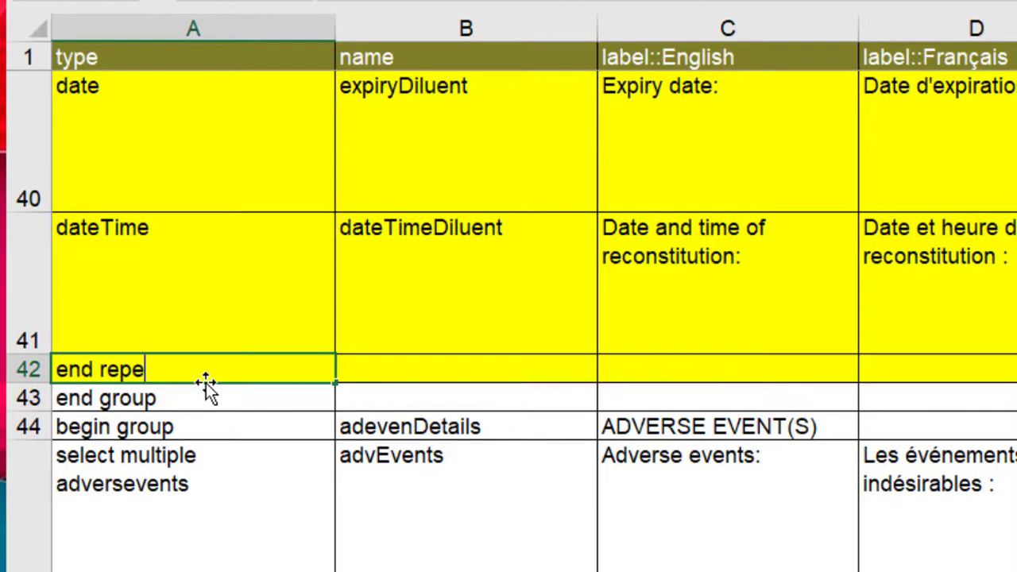
pyautogui.write('t')
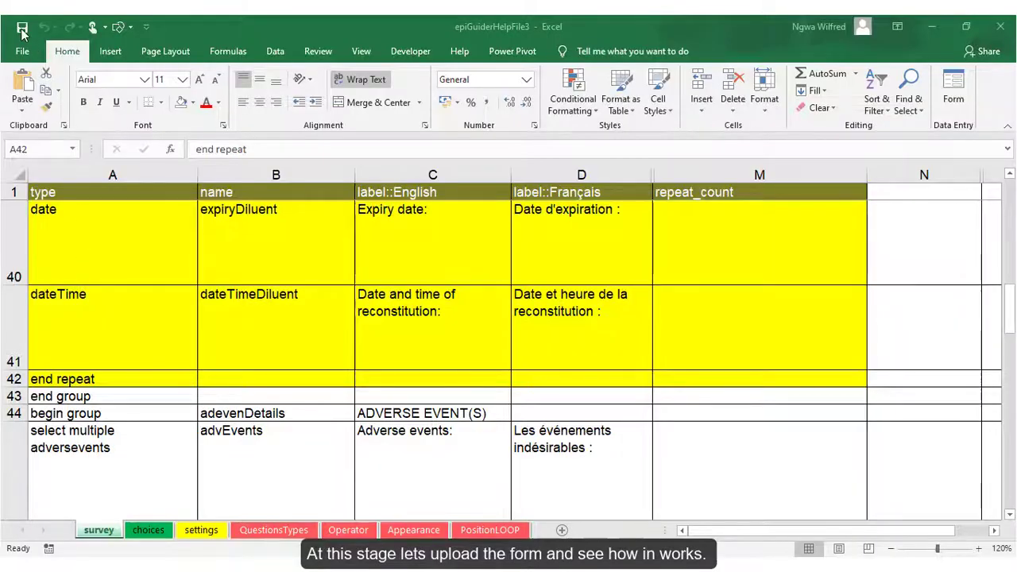
# Save the survey workbook and add another vaccine entry to the preview's repeat
pyautogui.click(22, 28)
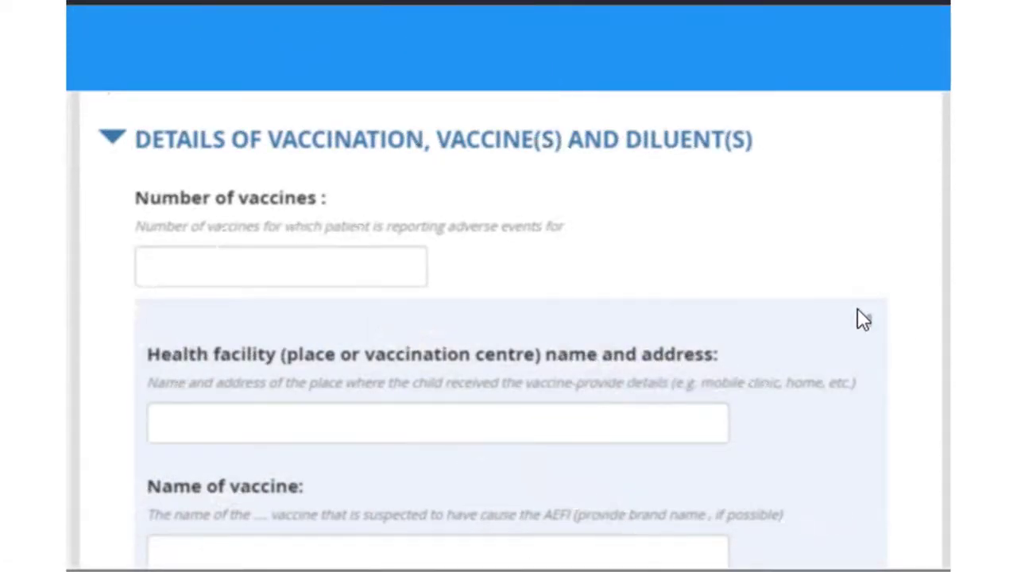
pyautogui.scroll(-7, 874, 344)
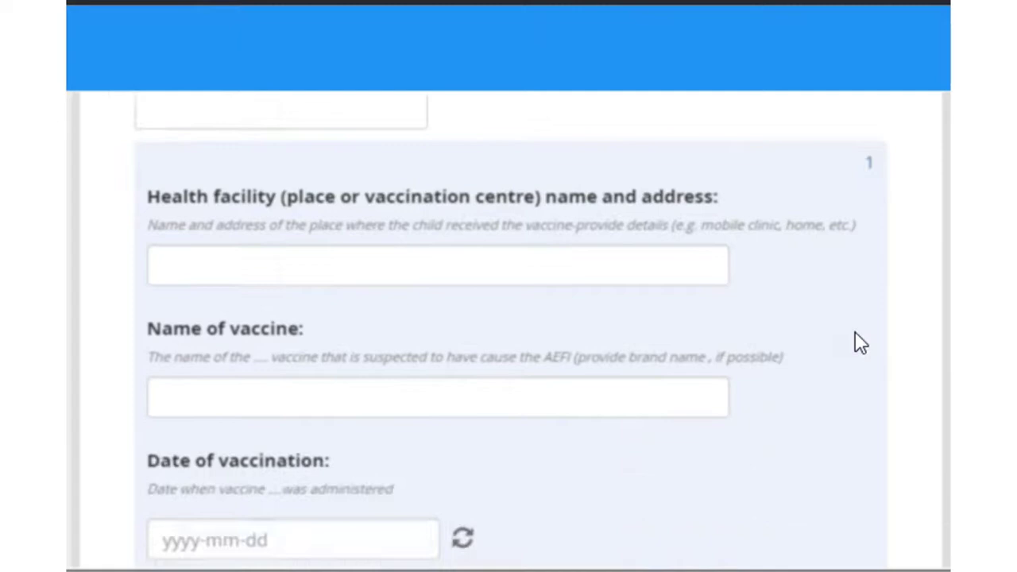
pyautogui.scroll(-15, 812, 316)
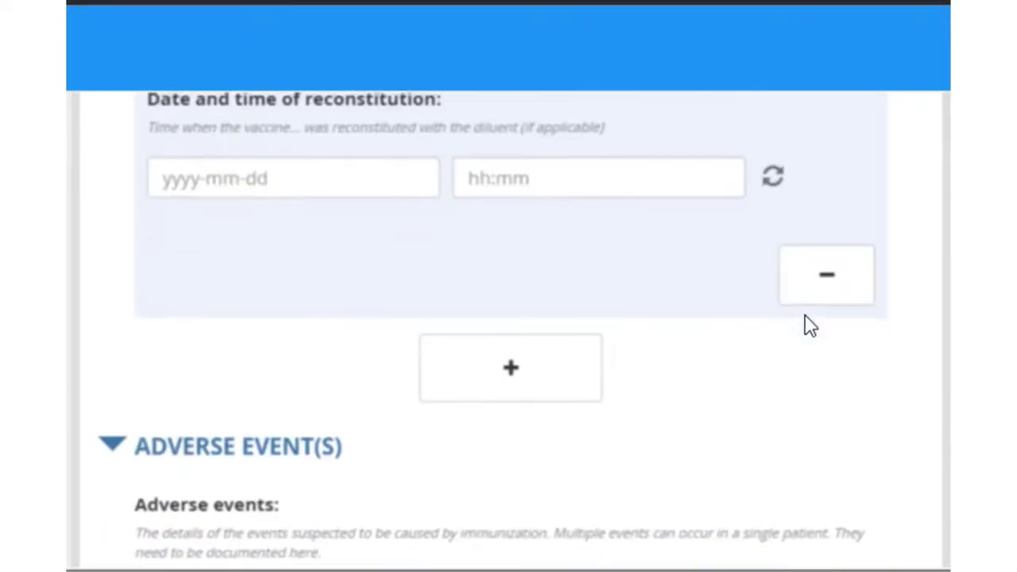
pyautogui.scroll(3, 571, 287)
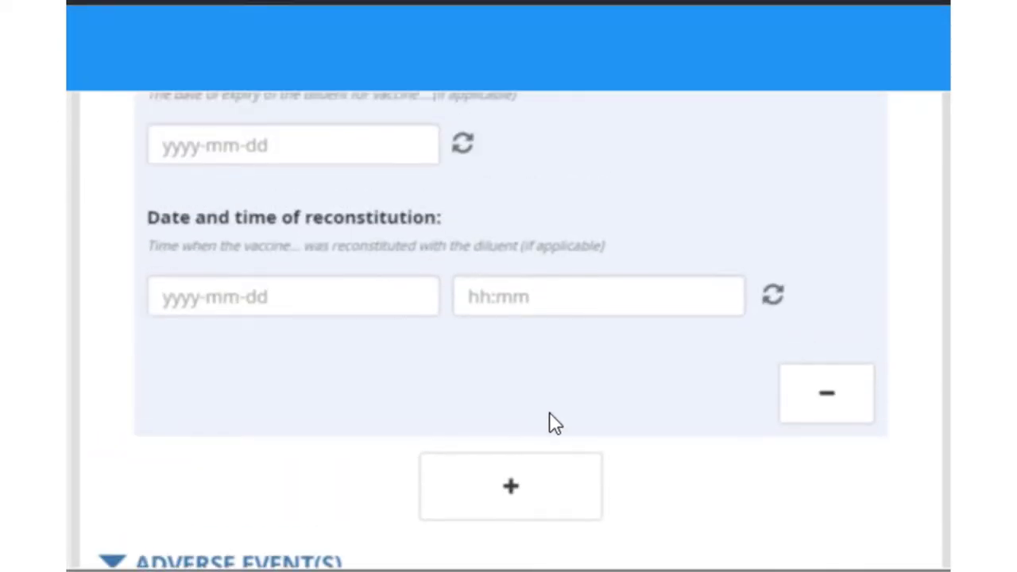
pyautogui.click(532, 493)
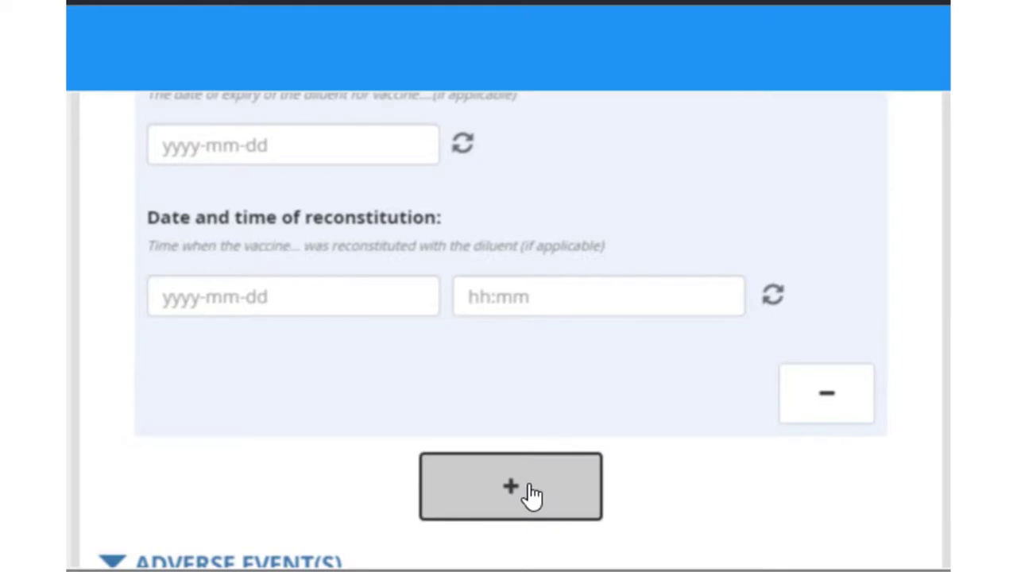
pyautogui.scroll(10, 656, 488)
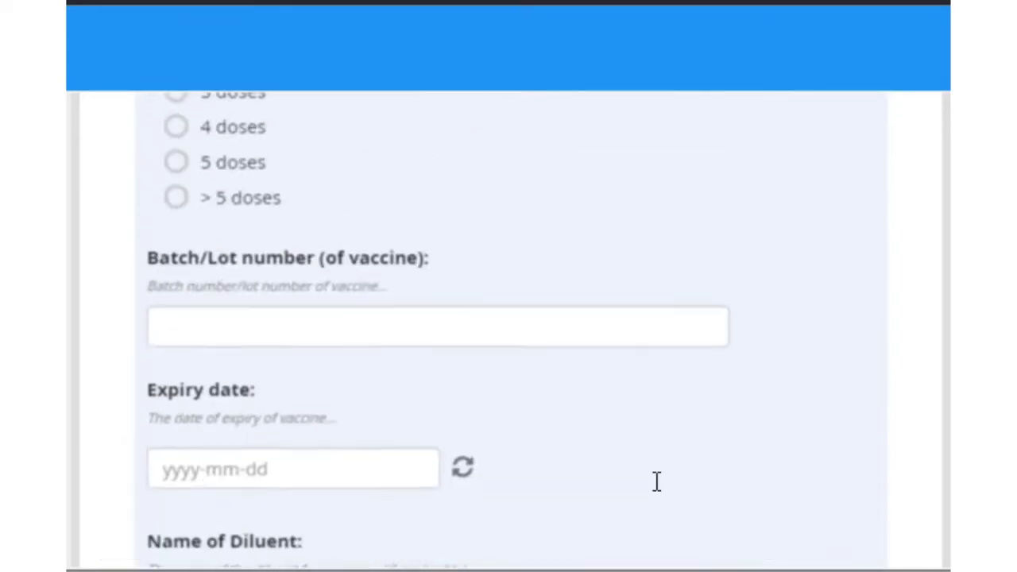
pyautogui.scroll(7, 657, 481)
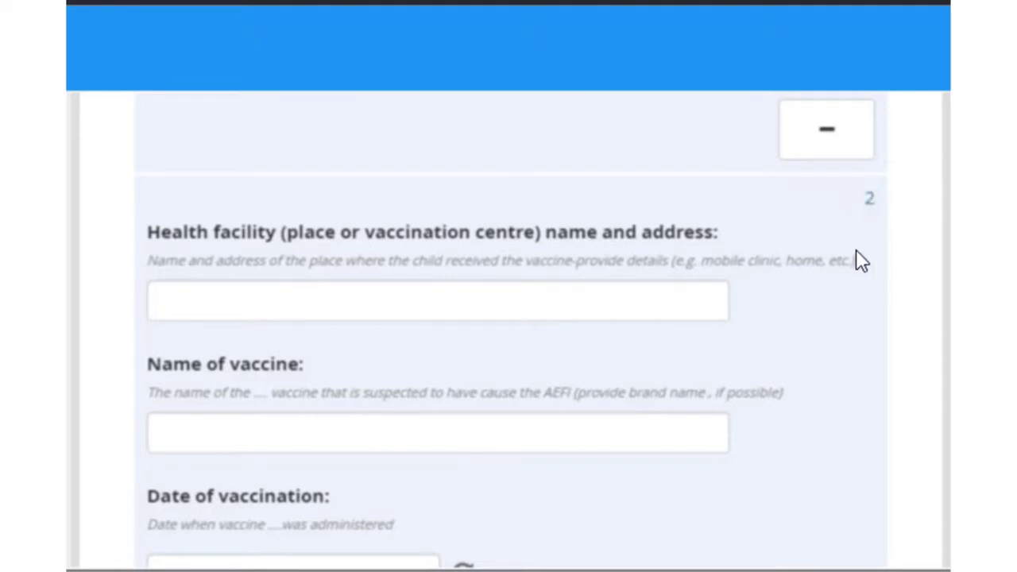
pyautogui.scroll(-15, 727, 284)
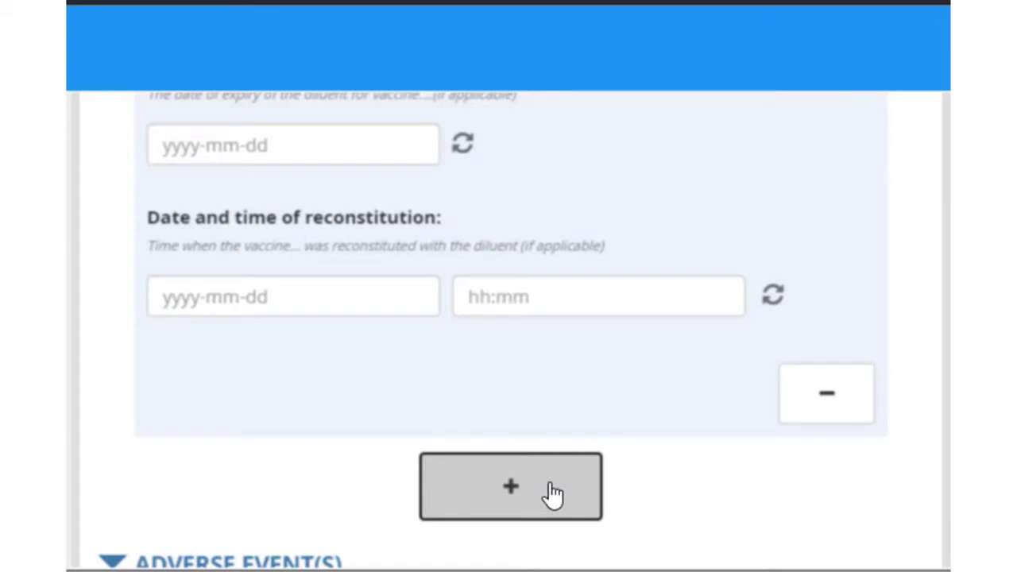
pyautogui.scroll(10, 656, 488)
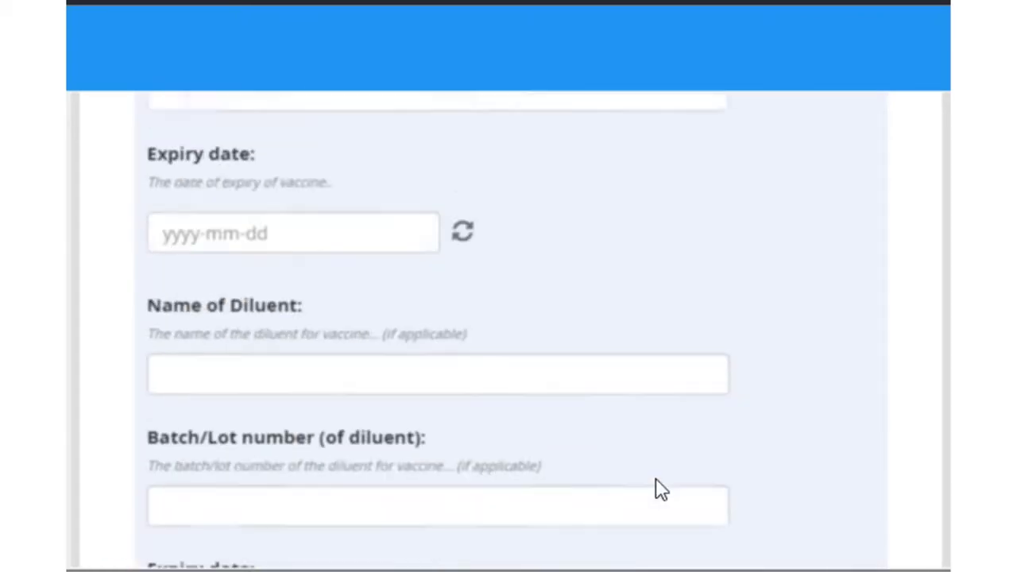
pyautogui.scroll(5, 657, 488)
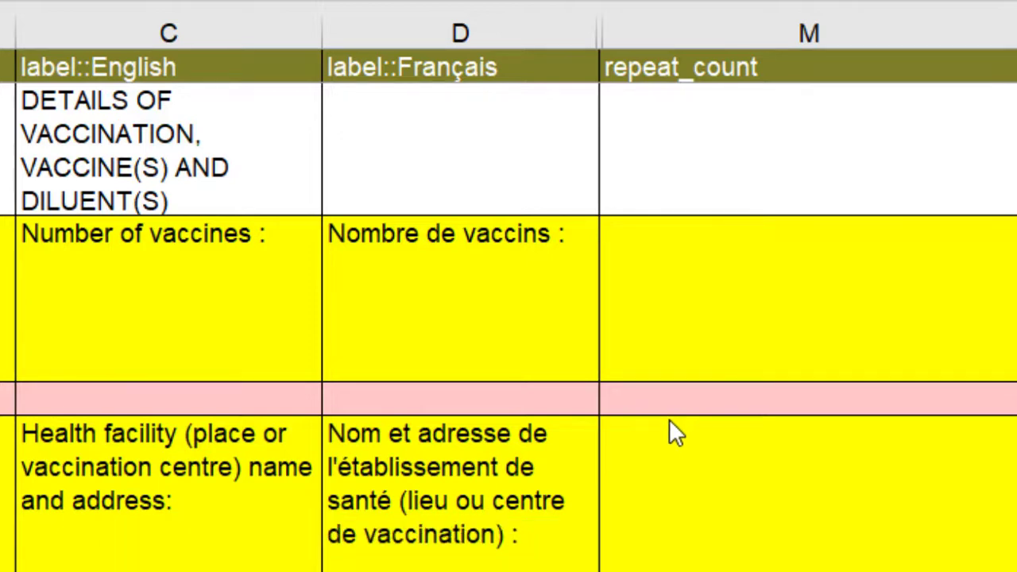
# Enter 2 in the column M repeat_count cell of the vaccine_repeat begin repeat row
pyautogui.doubleClick(630, 398)
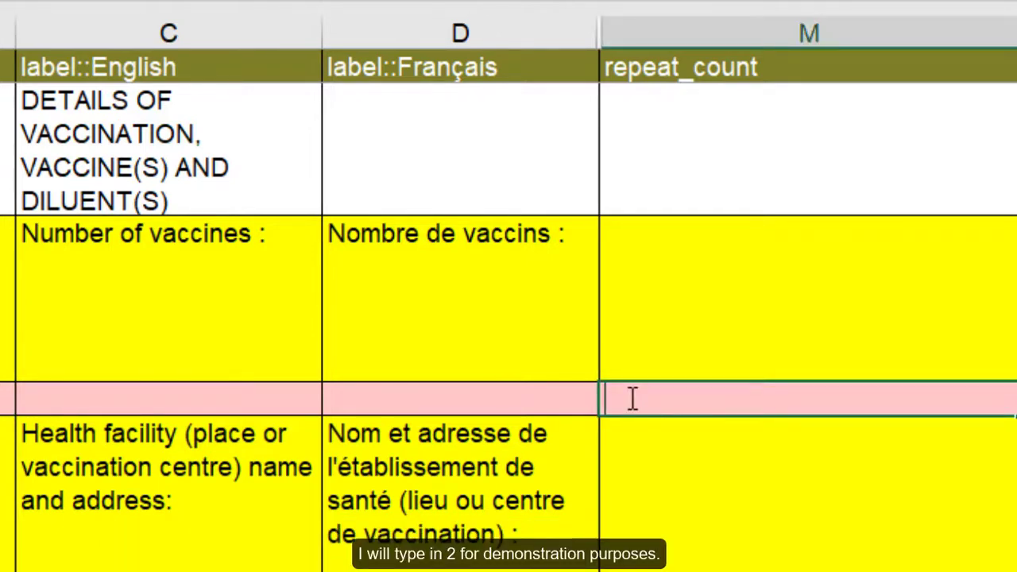
pyautogui.write('2')
pyautogui.press('Return')
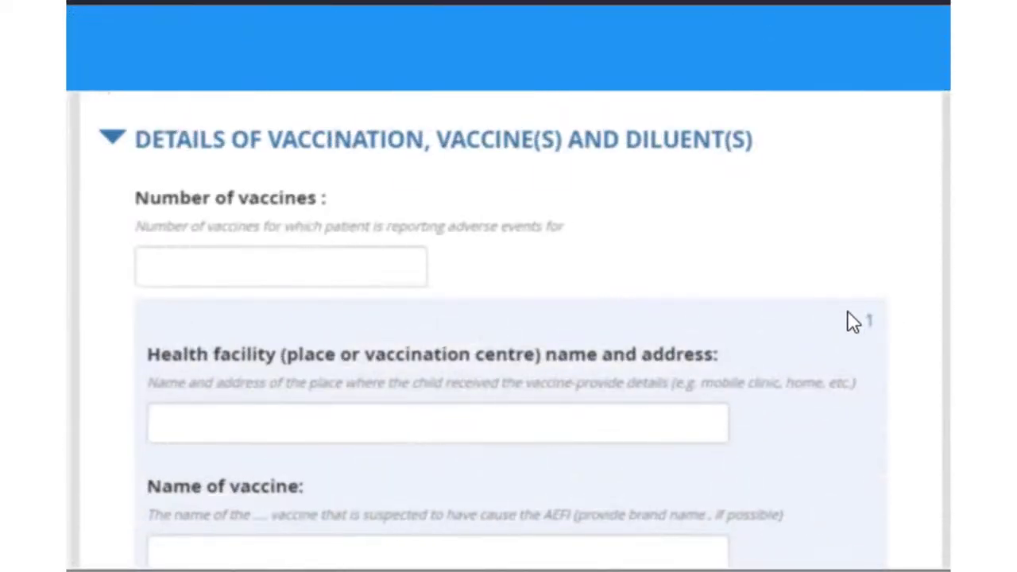
# Scroll through the reloaded preview to confirm two vaccine entries and no + button
pyautogui.scroll(-3, 938, 329)
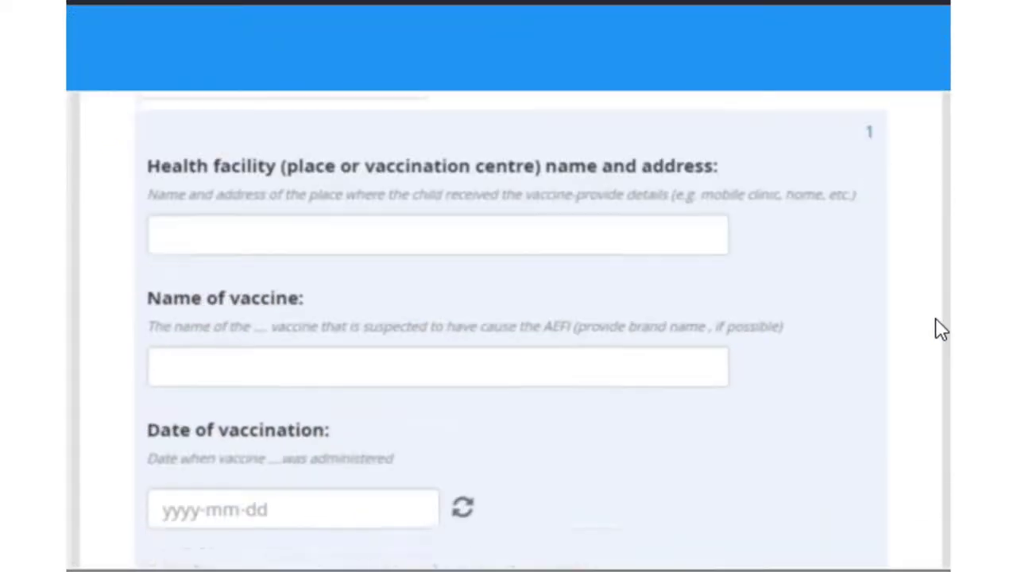
pyautogui.scroll(-20, 922, 347)
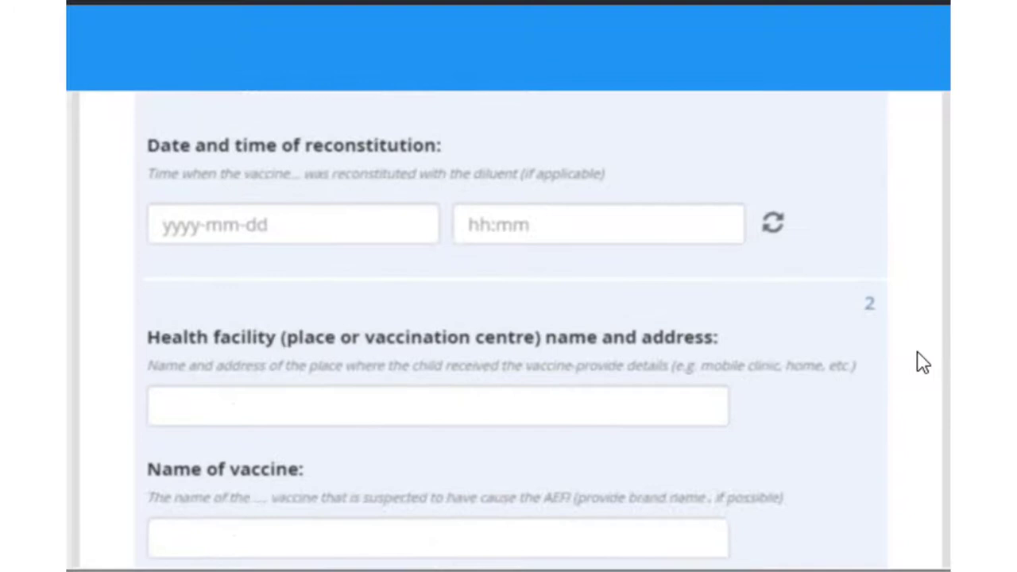
pyautogui.scroll(-1, 922, 362)
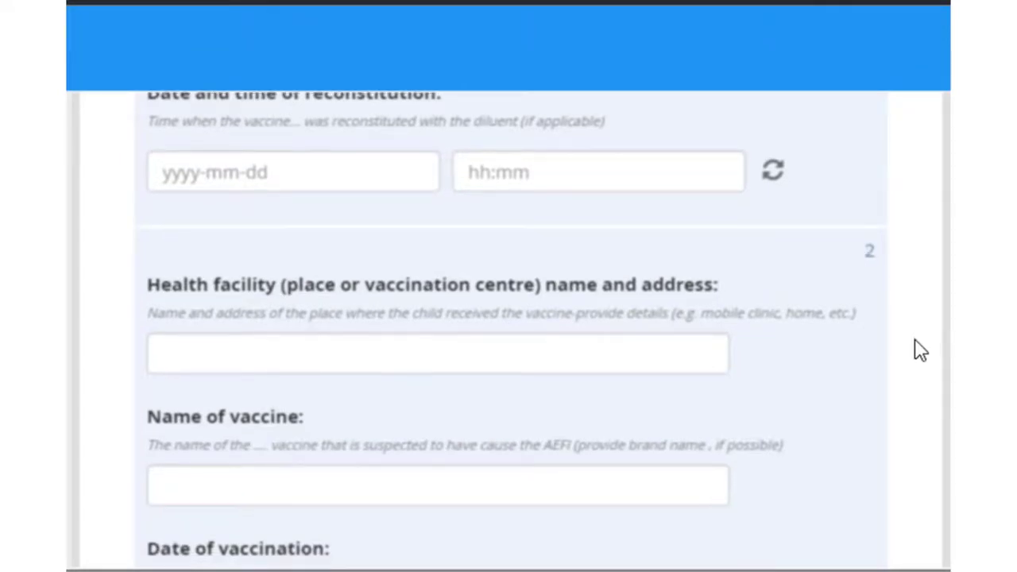
pyautogui.scroll(-15, 919, 350)
pyautogui.scroll(-5, 915, 350)
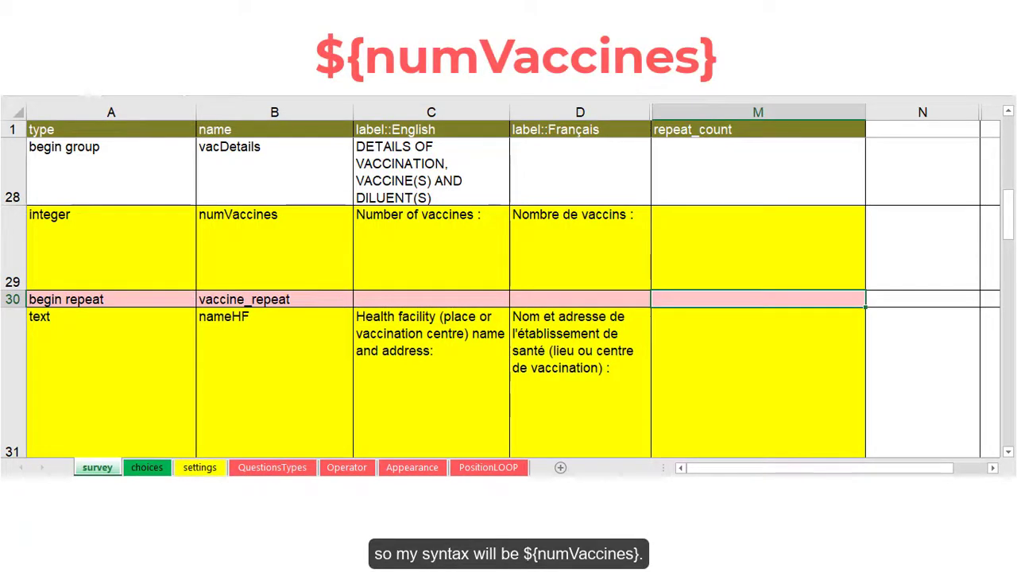
# Paste ${numVaccines} into cell M30 as the vaccine repeat's repeat_count
pyautogui.click(673, 230)
pyautogui.click(685, 299)
pyautogui.write('${numVaccines}')
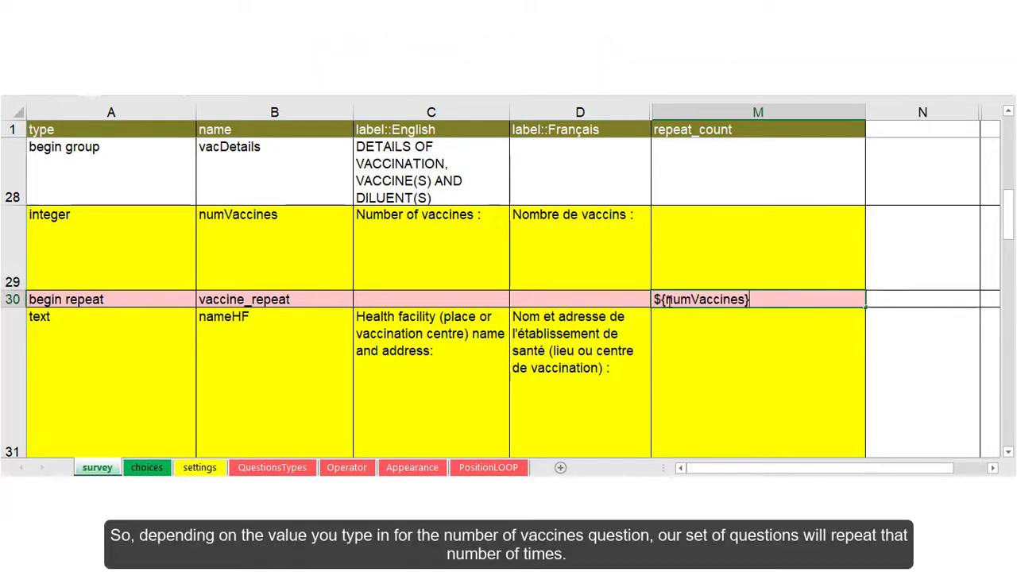
pyautogui.click(696, 336)
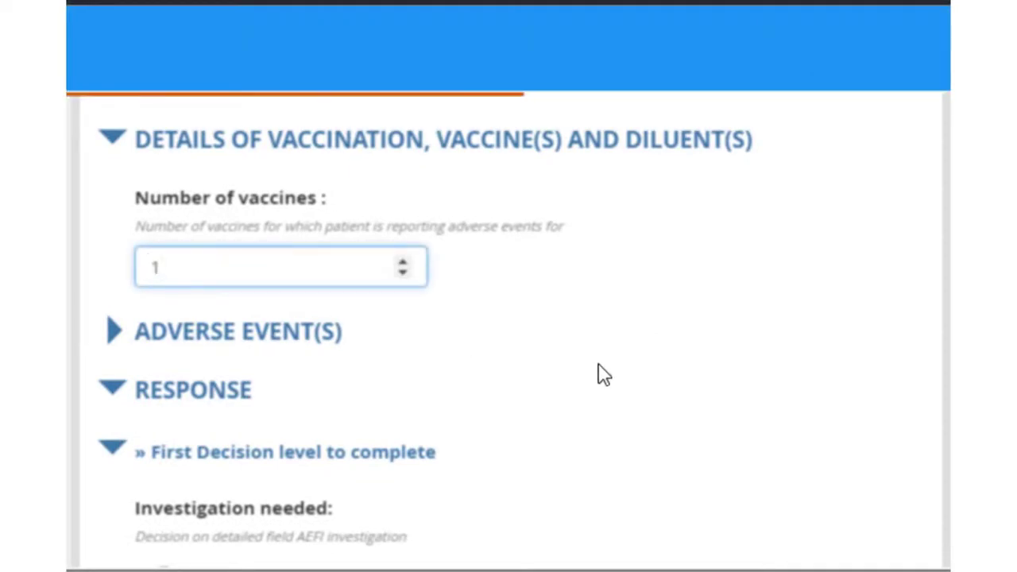
# Change the Number of vaccines answer from 1 to 2 and scroll down to the second vaccine entry
pyautogui.scroll(-6, 830, 413)
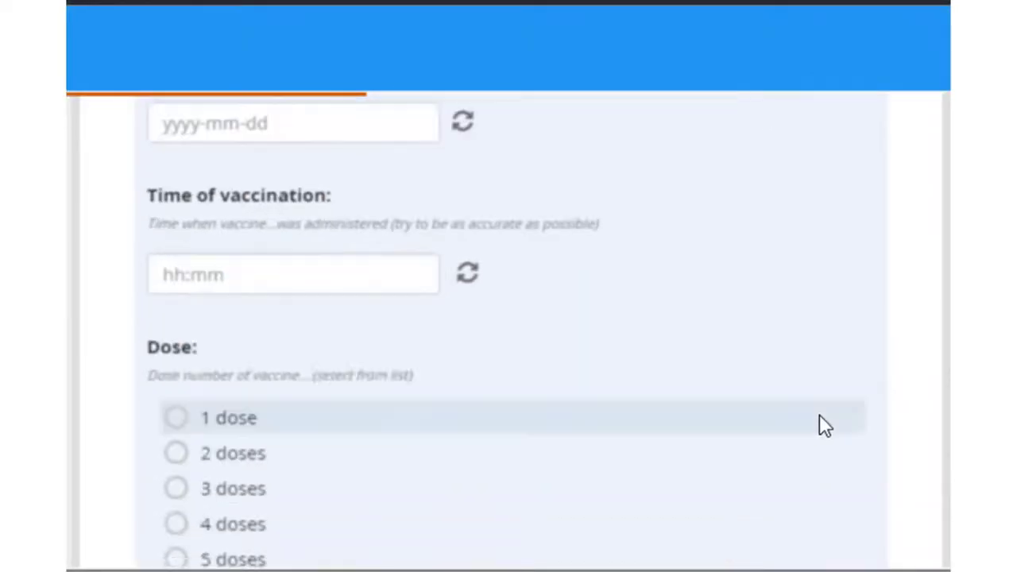
pyautogui.scroll(-10, 823, 425)
pyautogui.scroll(6, 822, 421)
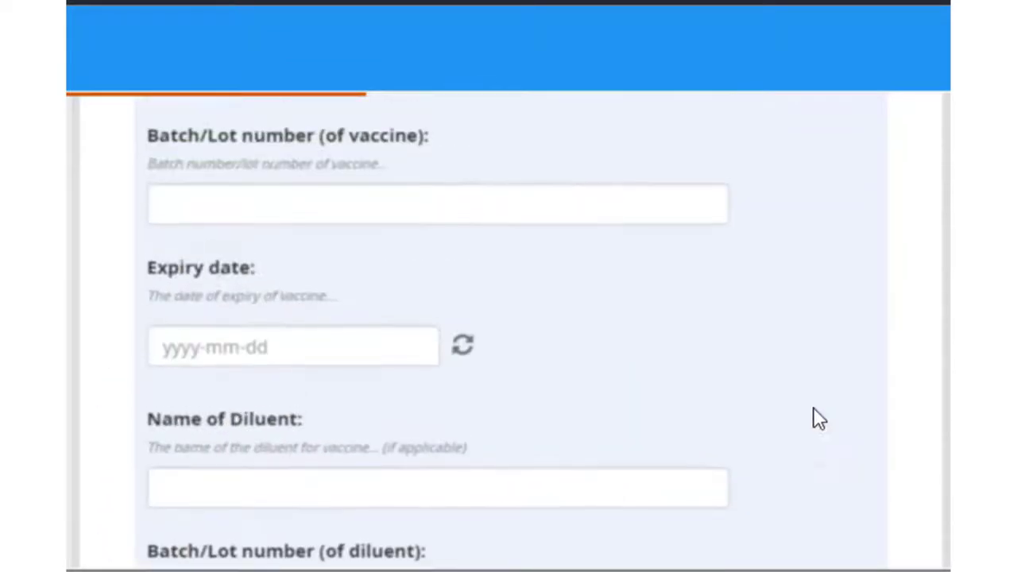
pyautogui.scroll(10, 819, 419)
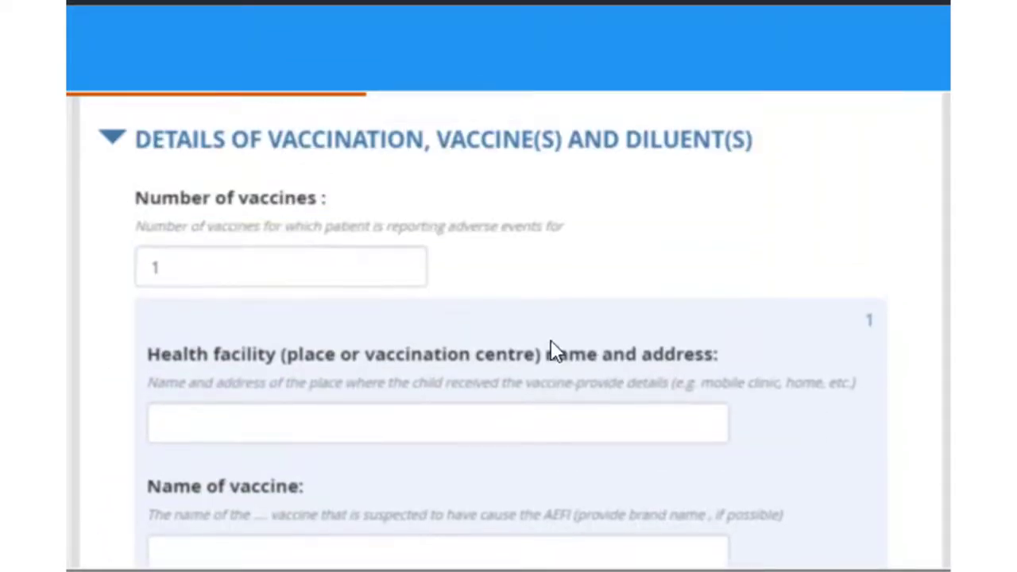
pyautogui.click(162, 268)
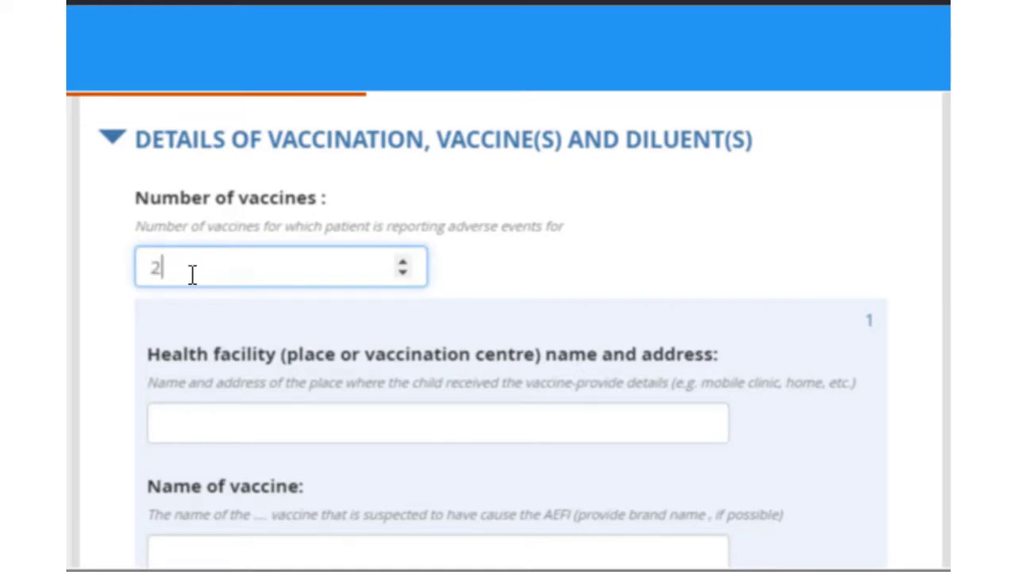
pyautogui.scroll(-12, 818, 397)
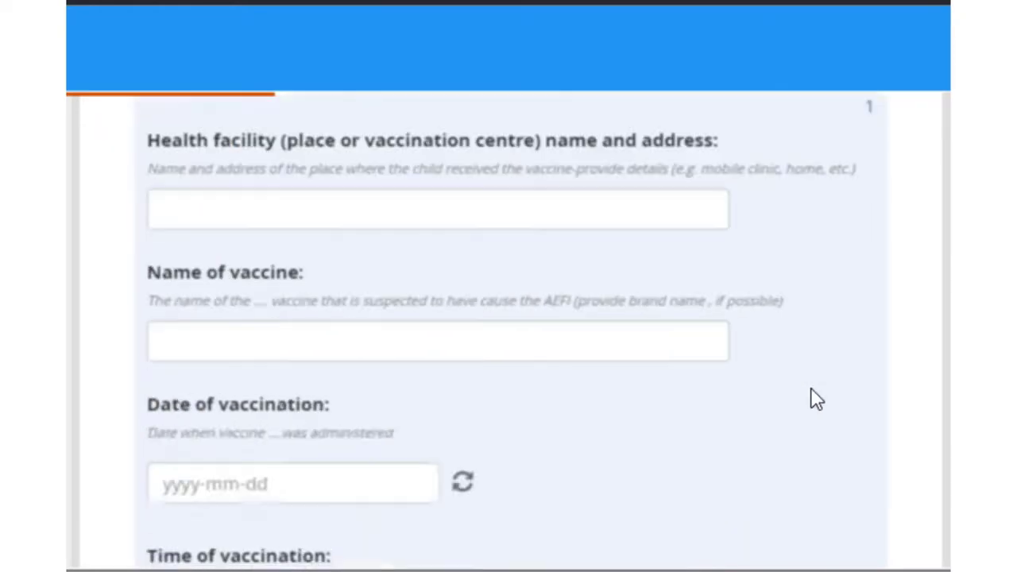
pyautogui.scroll(-5, 818, 397)
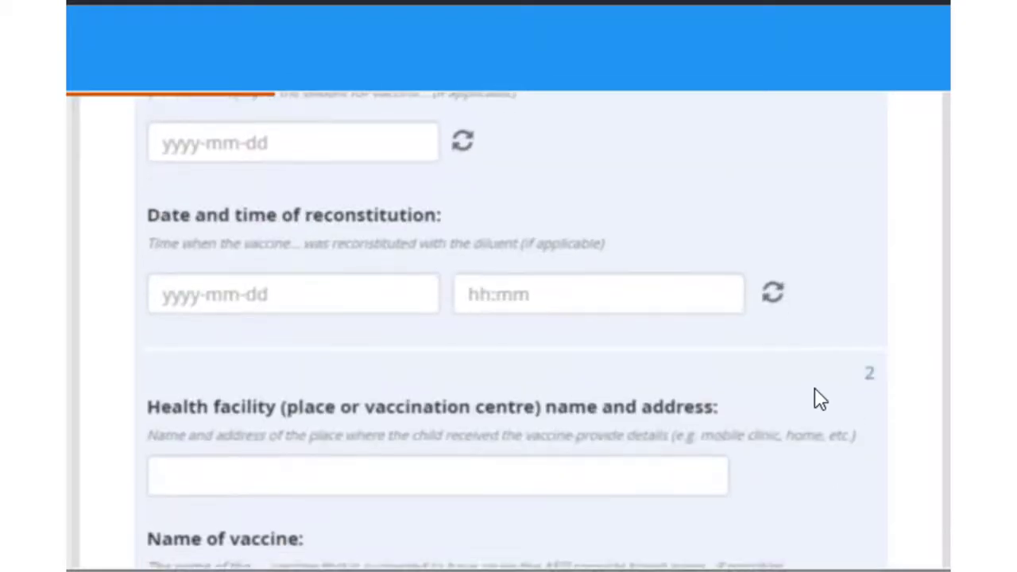